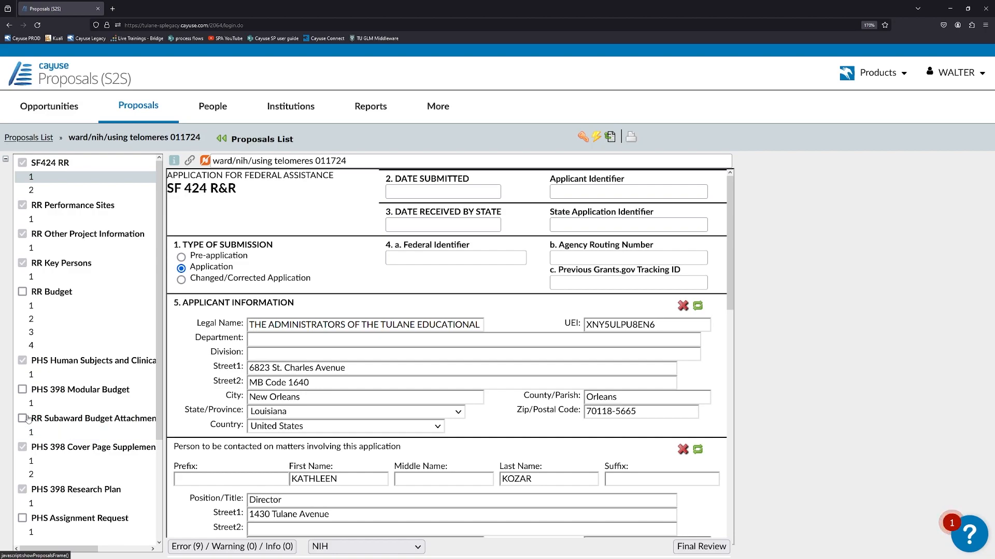
Add the R&R Subaward Budget Attachment form to the proposal and open it, dismissing the import popup
{"action": "left_click", "coordinate": [23, 419]}
{"action": "left_click", "coordinate": [56, 433]}
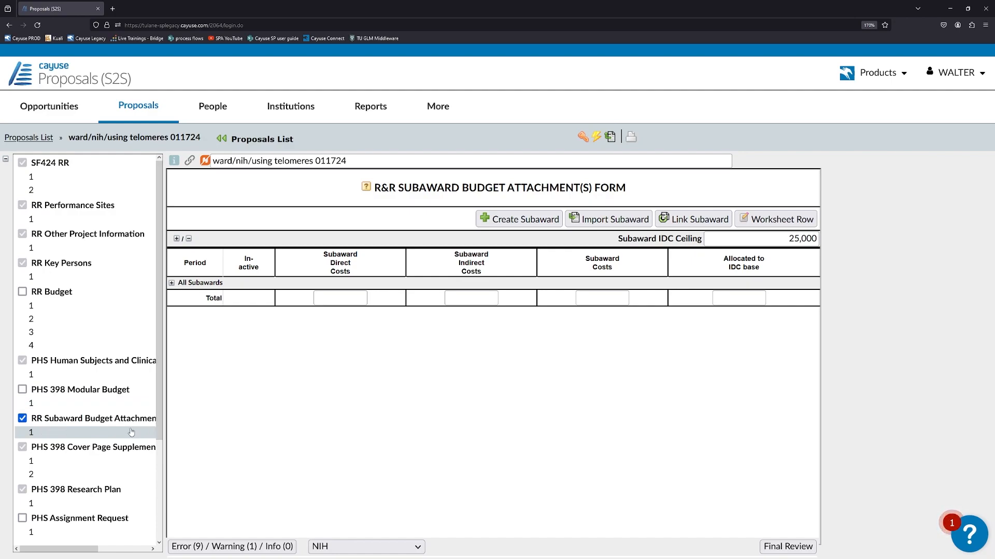
{"action": "left_click", "coordinate": [581, 222]}
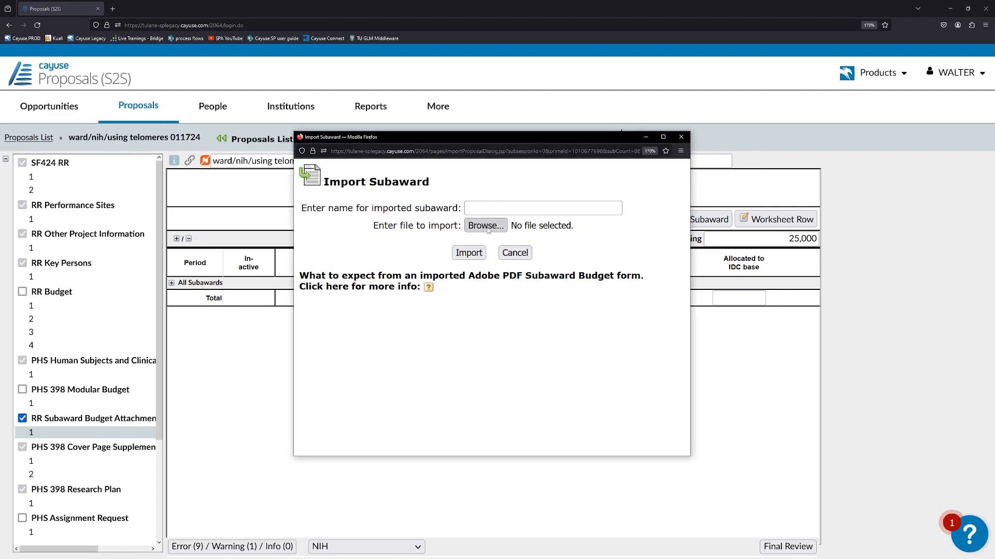
{"action": "left_click", "coordinate": [509, 254]}
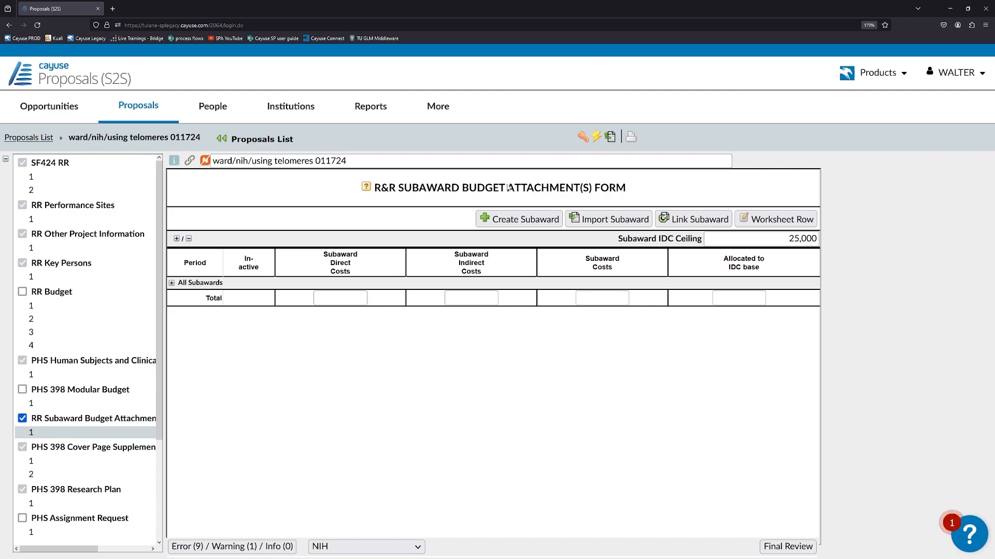
Start a new linked subaward and name it 'Johns Hopkins Subaward'
{"action": "left_click", "coordinate": [508, 220]}
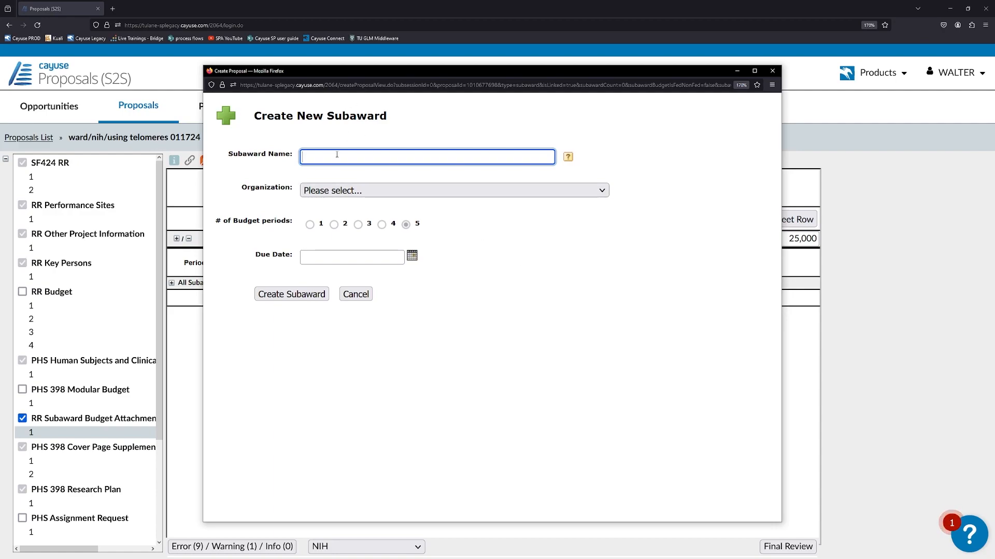
{"action": "type", "text": "Test"}
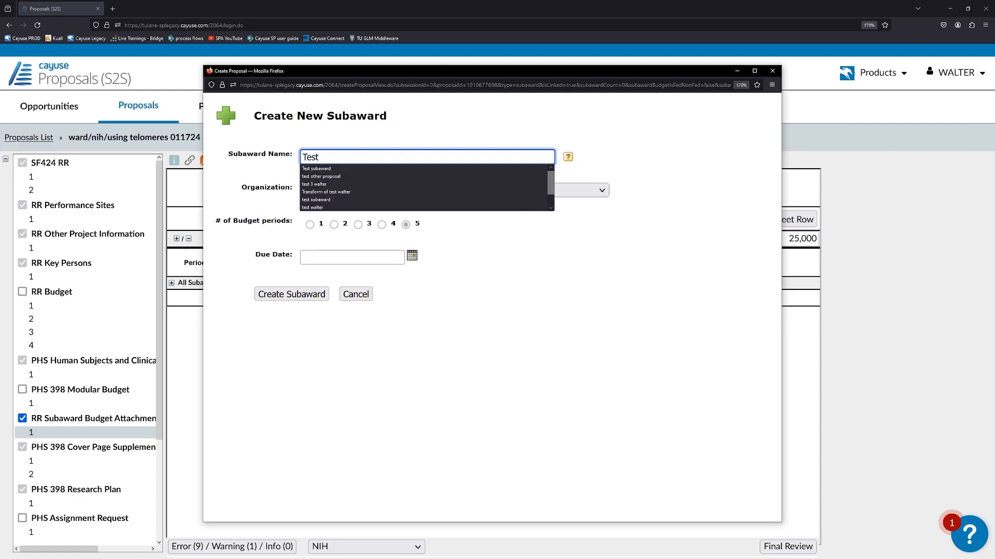
{"action": "key", "text": "BackSpace"}
{"action": "key", "text": "BackSpace"}
{"action": "key", "text": "BackSpace"}
{"action": "key", "text": "BackSpace"}
{"action": "type", "text": "Jo"}
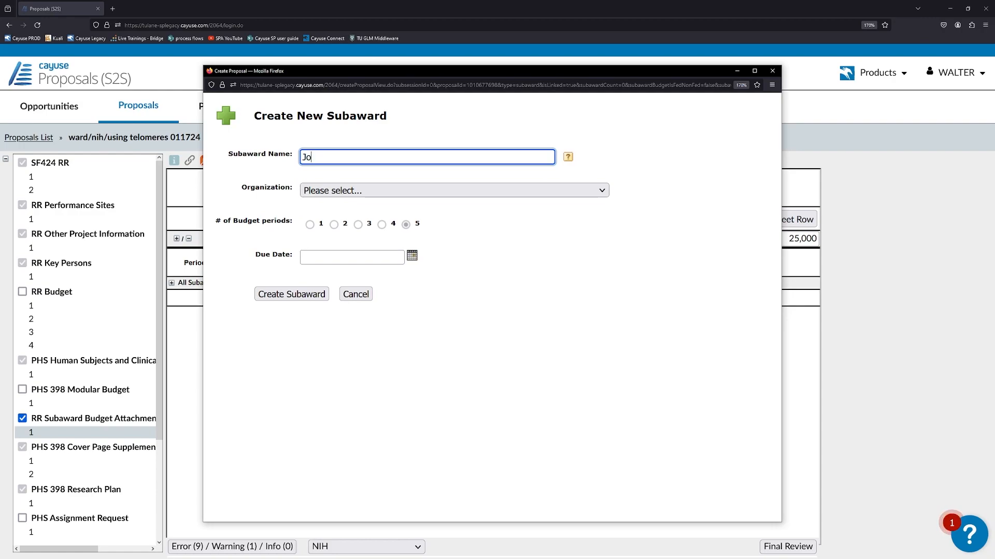
{"action": "type", "text": "hns Hopkins Subaward"}
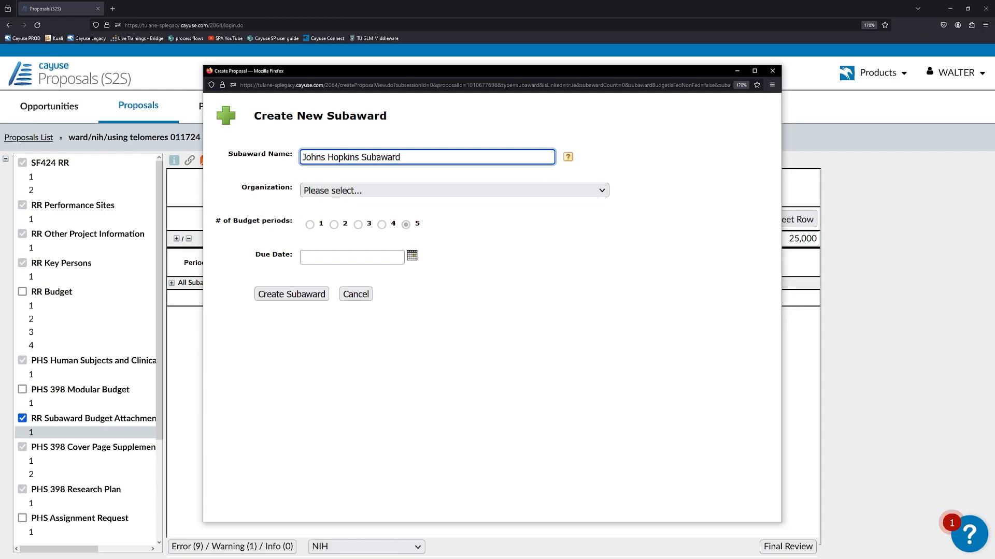
{"action": "left_click", "coordinate": [314, 192]}
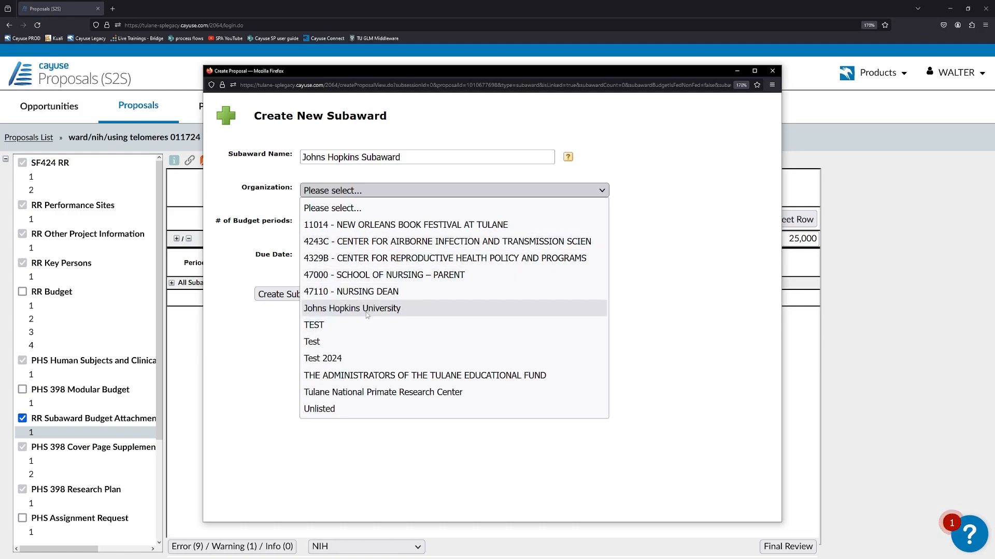
{"action": "left_click", "coordinate": [410, 197]}
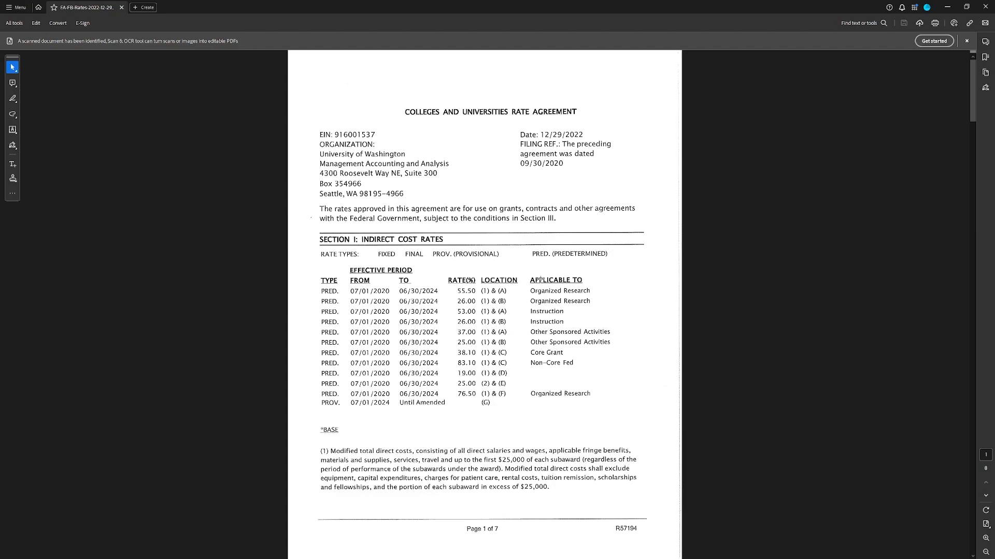
{"action": "left_click", "coordinate": [947, 7]}
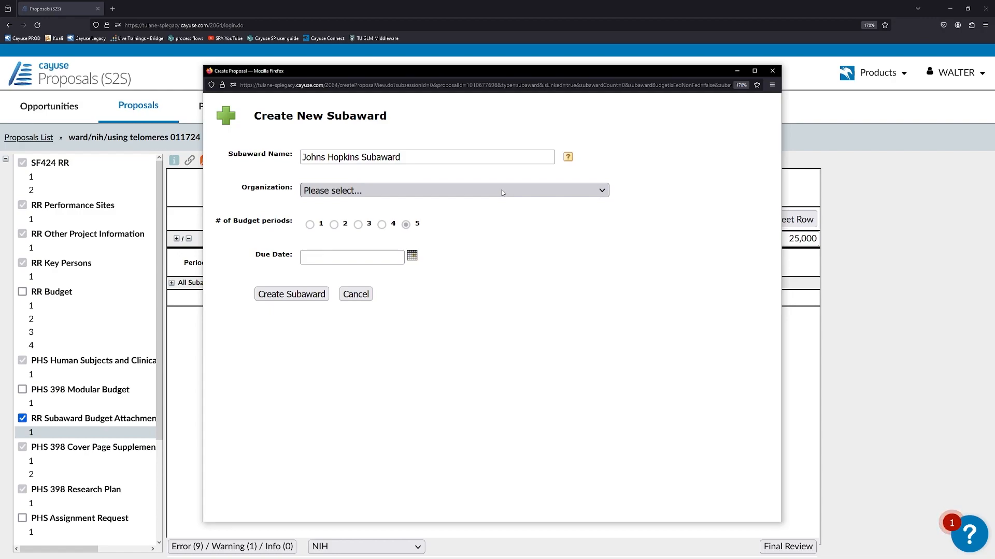
Create the subaward for Johns Hopkins University at Organized Research _ On Campus rate, due 01/31/2024
{"action": "left_click", "coordinate": [440, 191]}
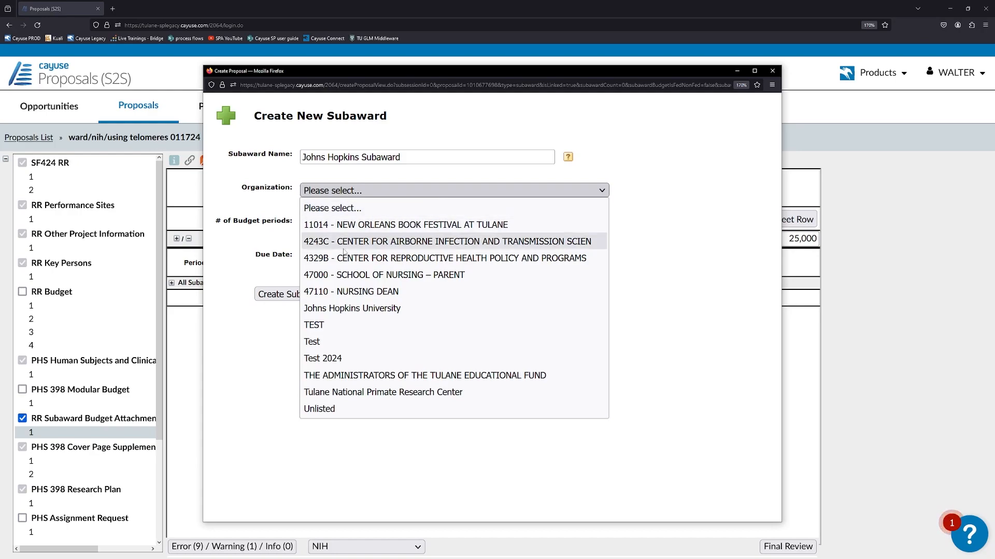
{"action": "left_click", "coordinate": [347, 308]}
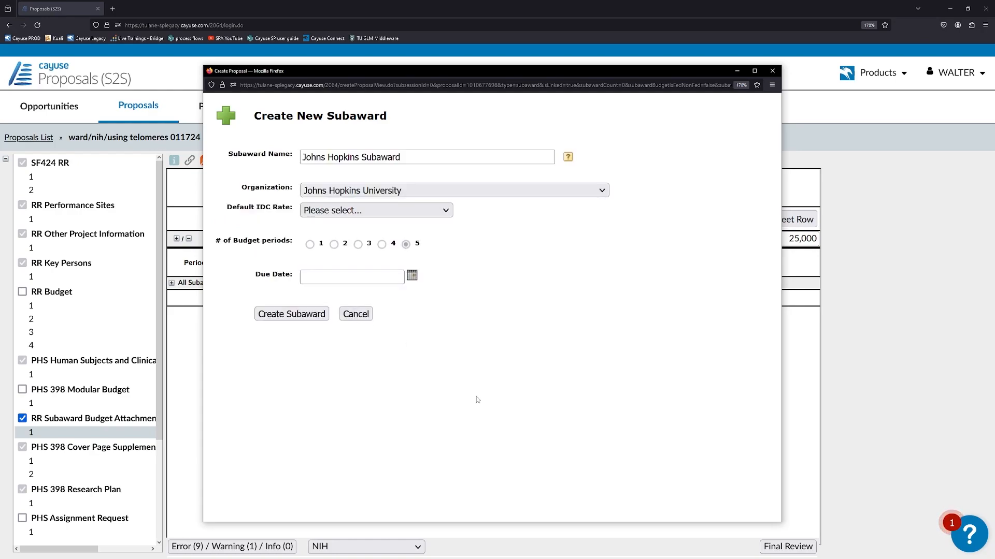
{"action": "left_click", "coordinate": [445, 213]}
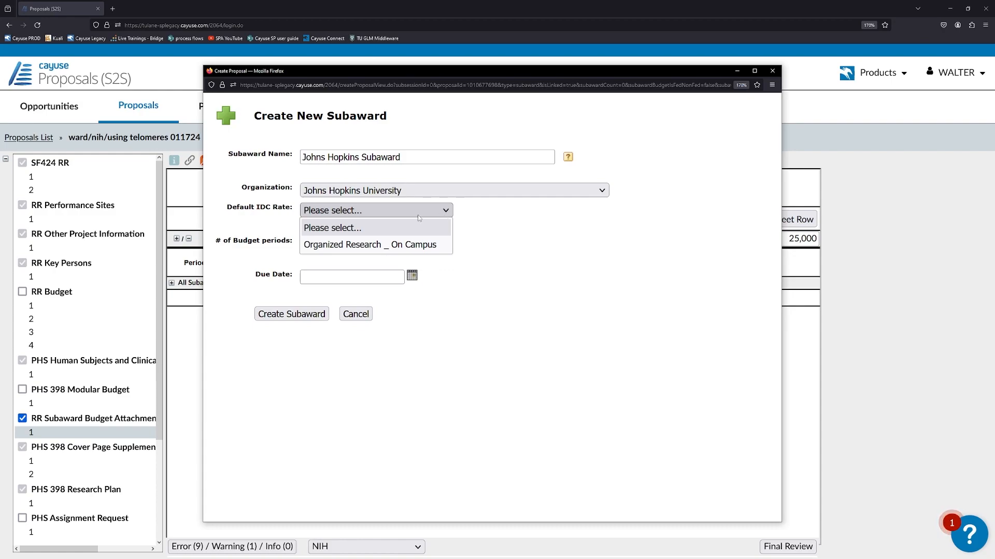
{"action": "left_click", "coordinate": [410, 246]}
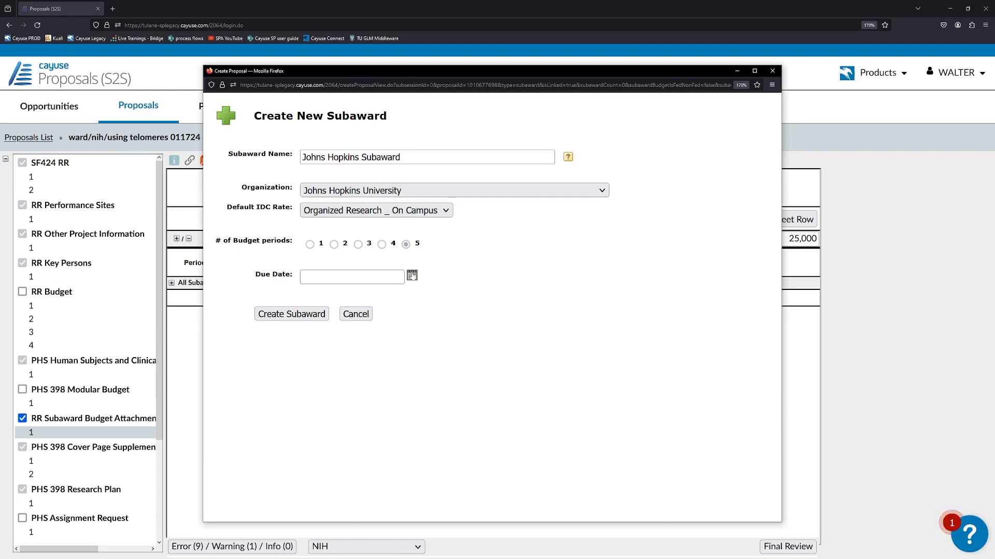
{"action": "left_click", "coordinate": [412, 276]}
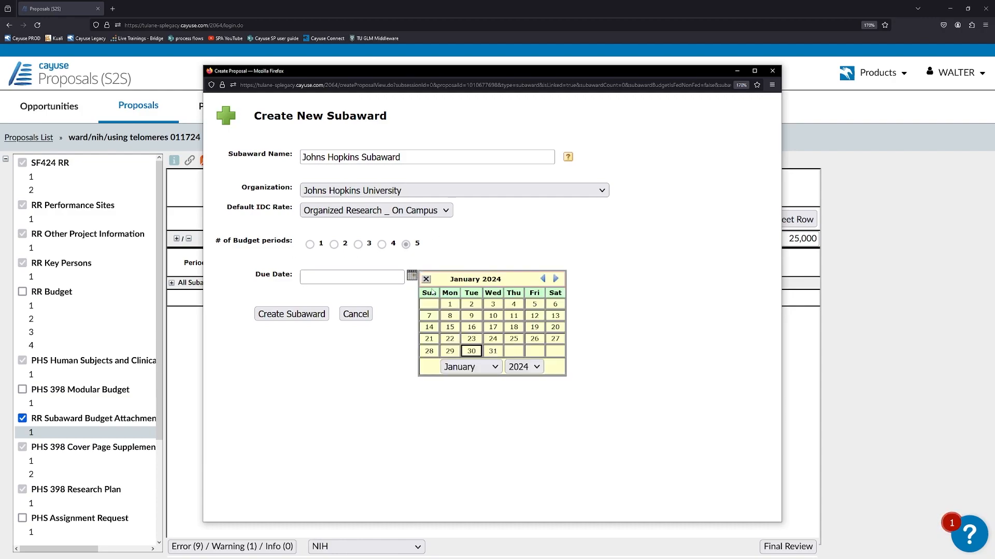
{"action": "left_click", "coordinate": [490, 354]}
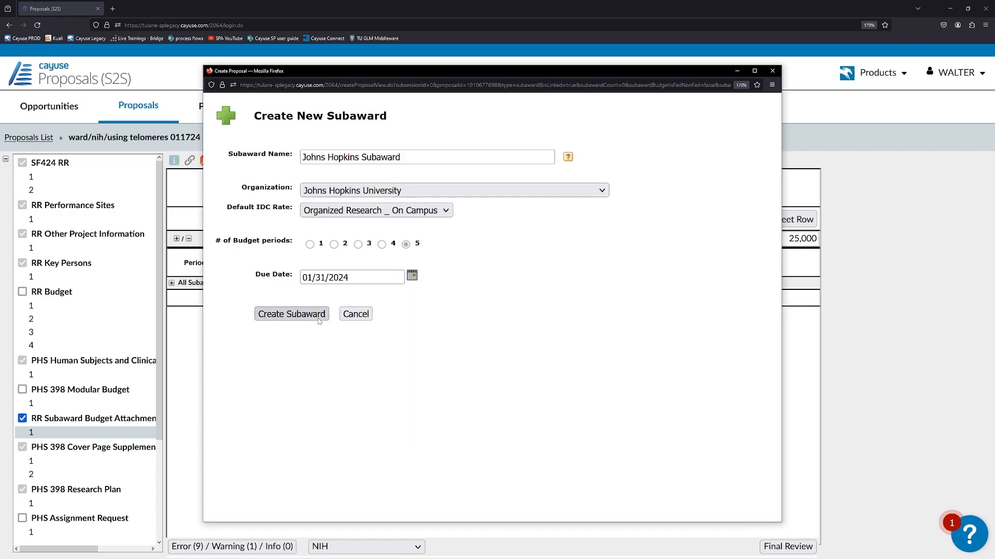
{"action": "left_click", "coordinate": [292, 314]}
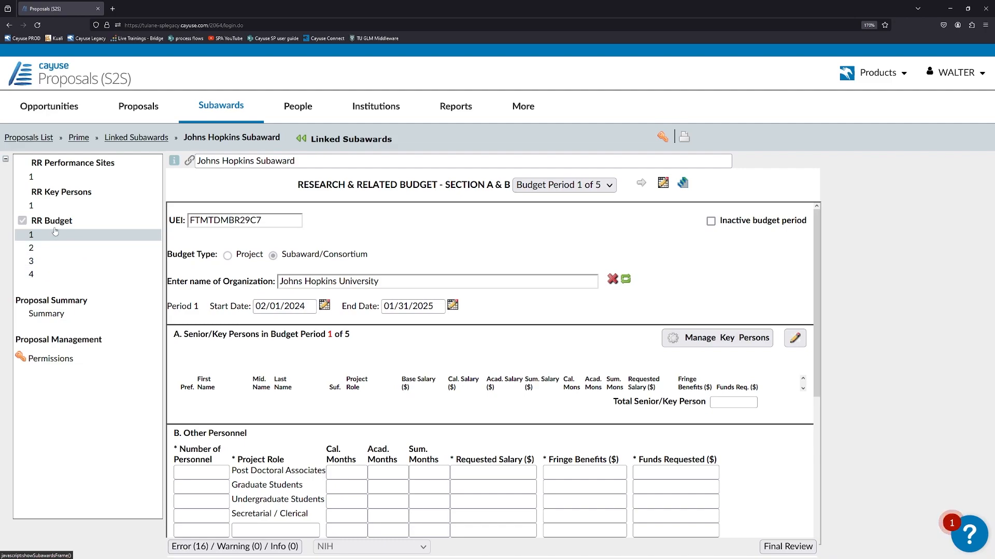
Include the subaward's performance site in the prime, naming it Johns Hopkins and pasting its UEI
{"action": "left_click", "coordinate": [72, 181]}
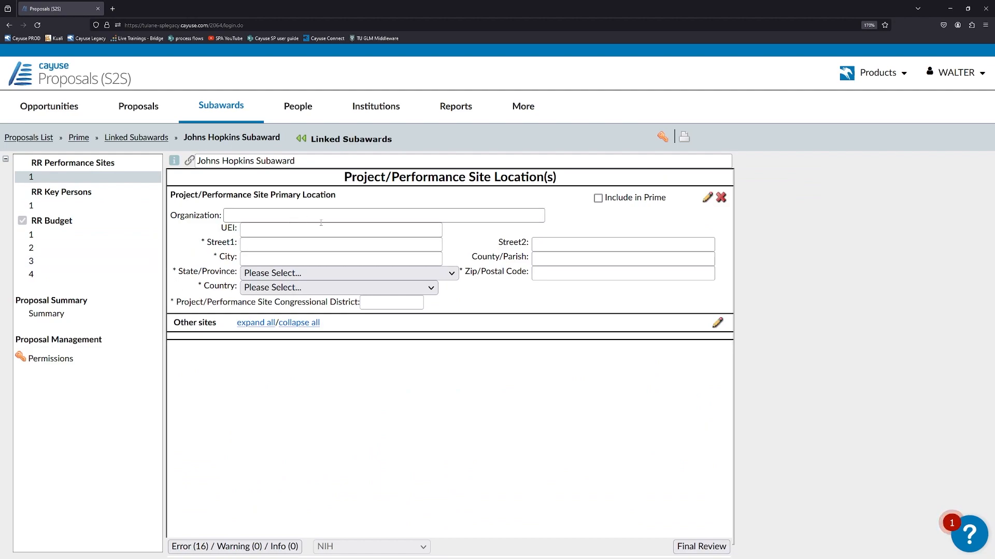
{"action": "left_click", "coordinate": [598, 198]}
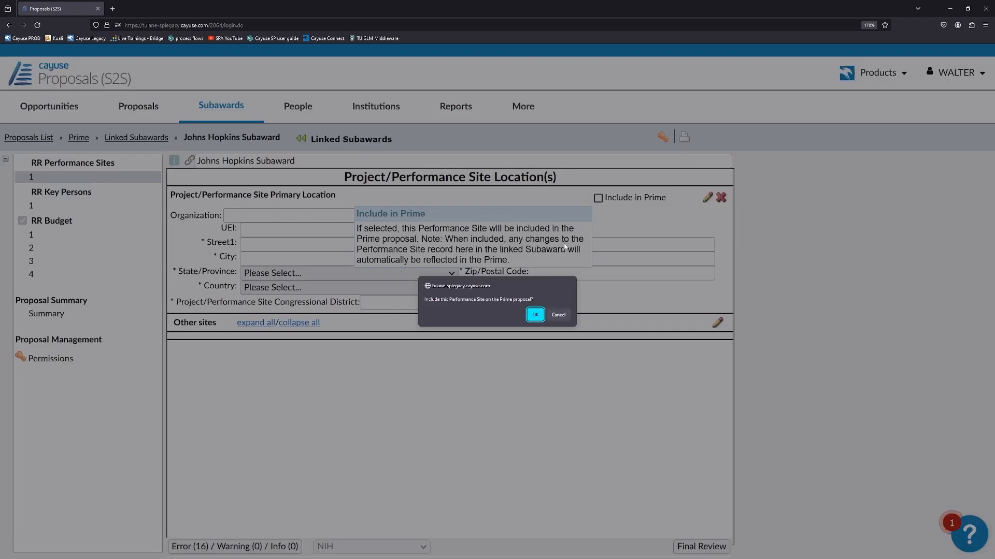
{"action": "left_click", "coordinate": [534, 315]}
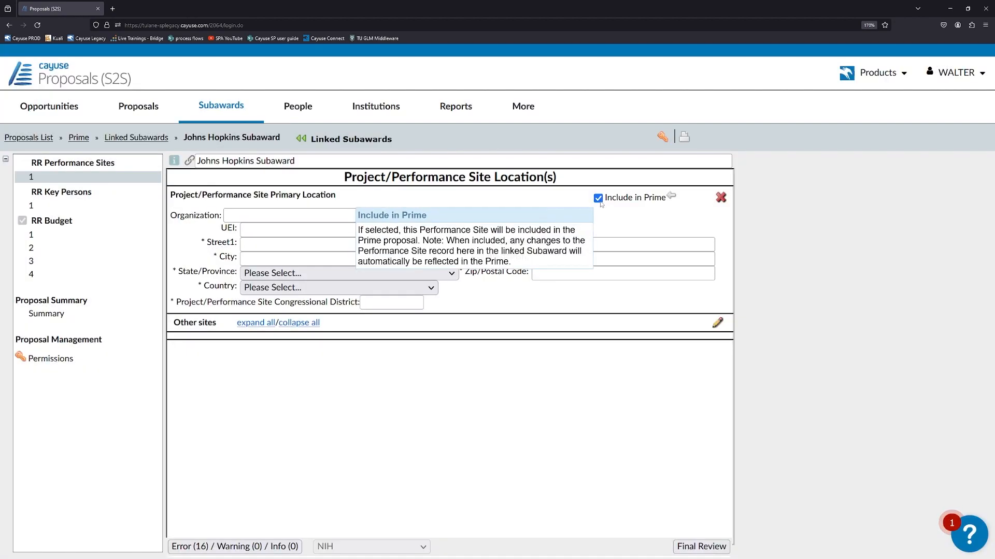
{"action": "left_click", "coordinate": [331, 216]}
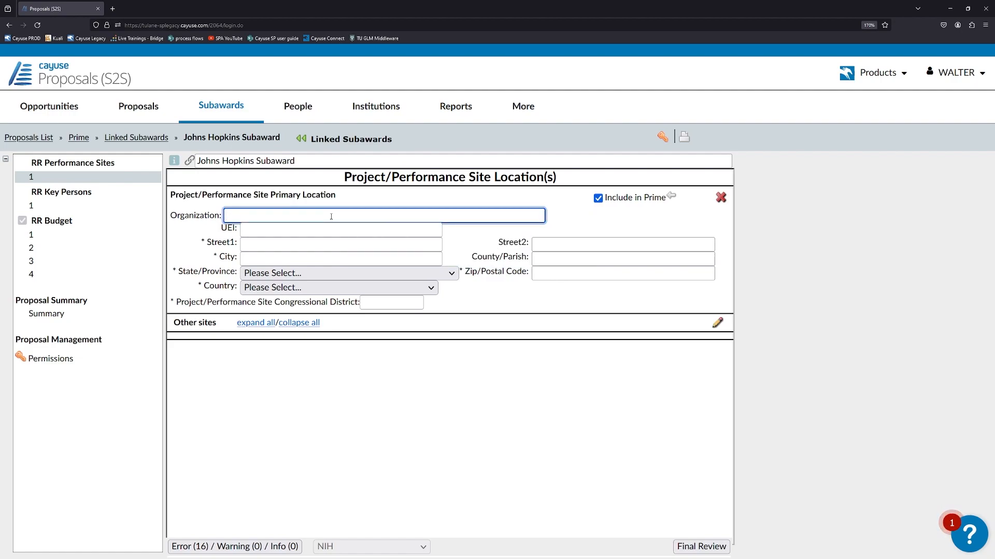
{"action": "type", "text": "Johns Hopkins"}
{"action": "left_click", "coordinate": [307, 229]}
{"action": "type", "text": "FTMTDMBR29C7"}
Enter the site's street address and city, with state Alabama and country United States
{"action": "left_click", "coordinate": [318, 243]}
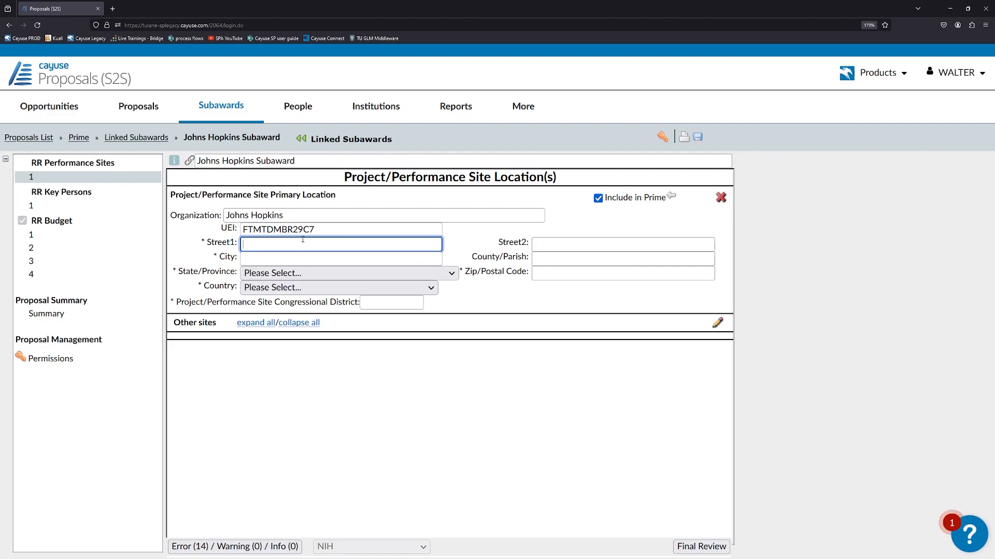
{"action": "type", "text": "123 Placve"}
{"action": "key", "text": "BackSpace"}
{"action": "type", "text": "e"}
{"action": "left_click", "coordinate": [266, 258]}
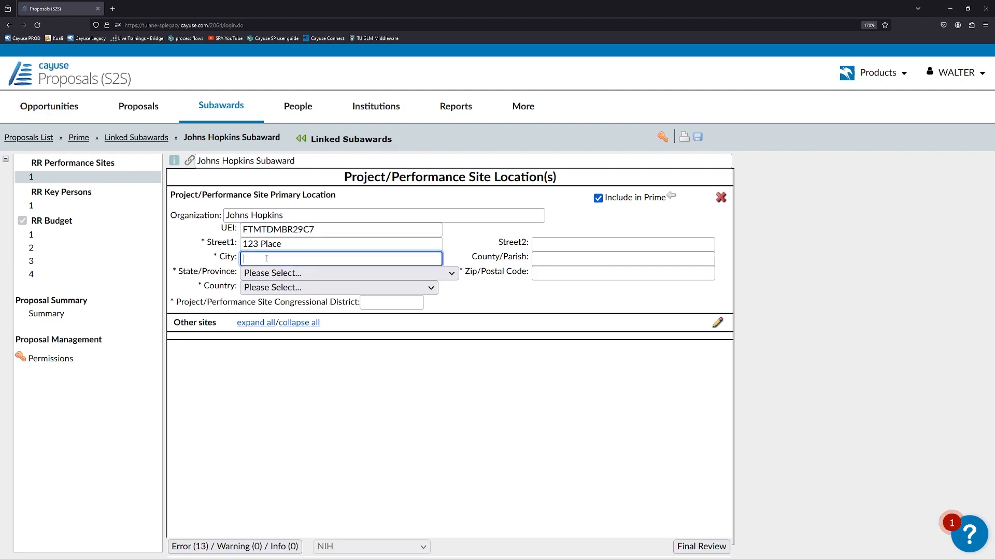
{"action": "type", "text": "City"}
{"action": "left_click", "coordinate": [275, 273]}
{"action": "left_click", "coordinate": [277, 307]}
{"action": "left_click", "coordinate": [280, 287]}
{"action": "left_click", "coordinate": [269, 321]}
Enter the site's zip code and accept it in nine-digit form
{"action": "left_click", "coordinate": [548, 275]}
{"action": "type", "text": "11111"}
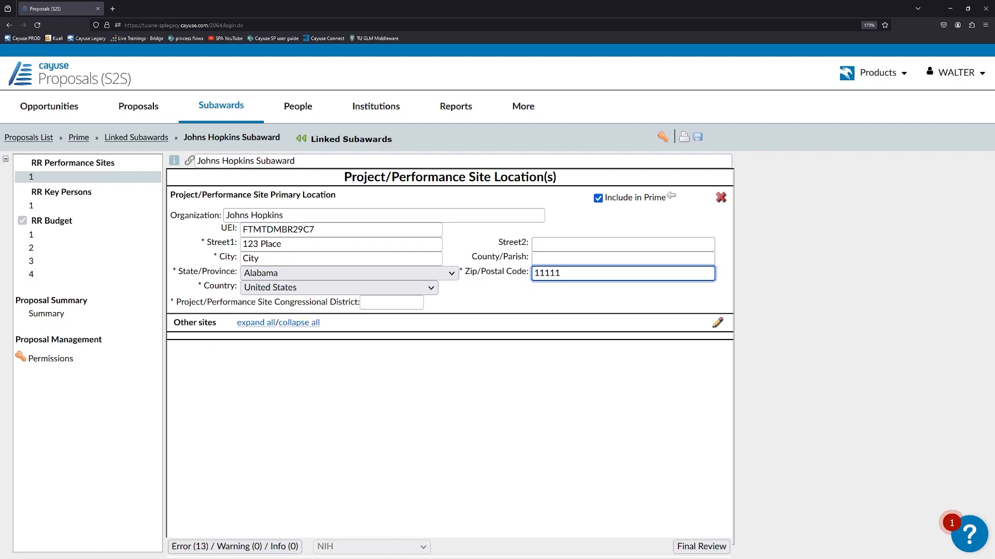
{"action": "left_click", "coordinate": [511, 242]}
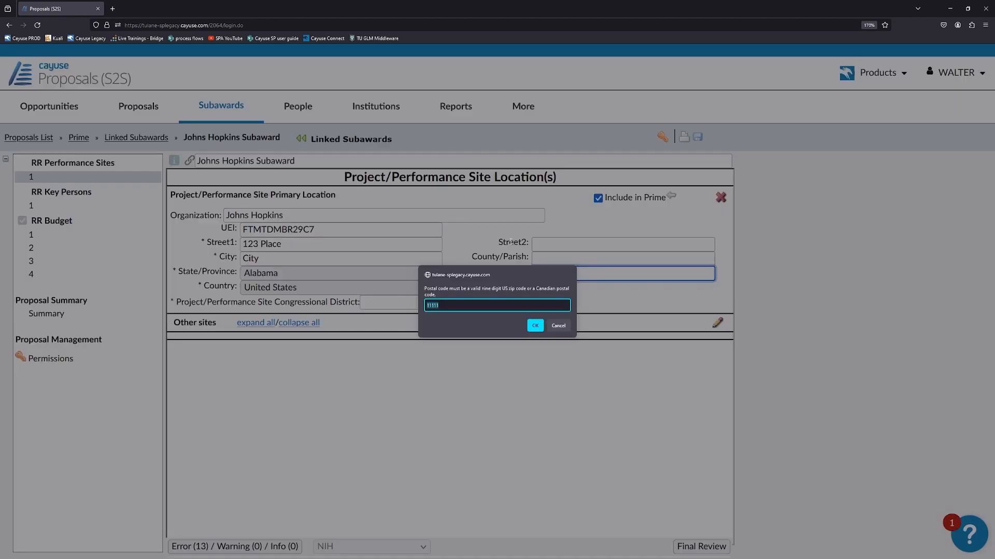
{"action": "left_click", "coordinate": [464, 306]}
{"action": "type", "text": "-1111"}
{"action": "left_click", "coordinate": [528, 327]}
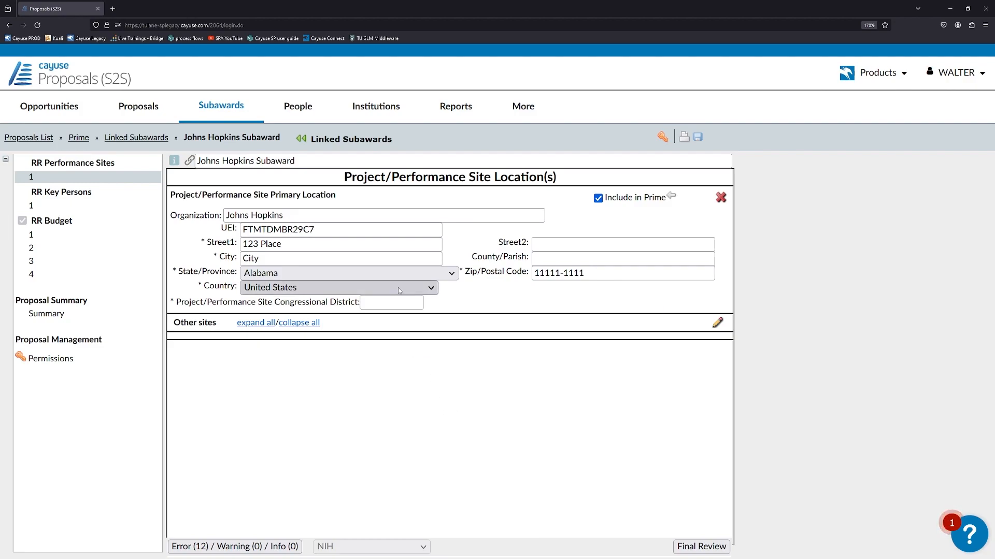
{"action": "left_click", "coordinate": [105, 211]}
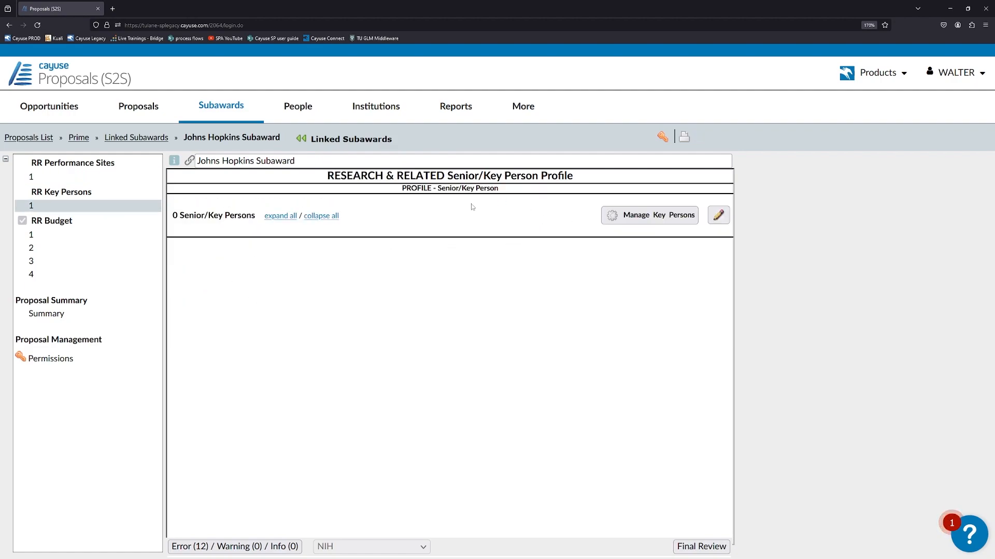
Search 'unlisted' and add the Unlisted profile as a key person on the subaward
{"action": "left_click", "coordinate": [647, 215]}
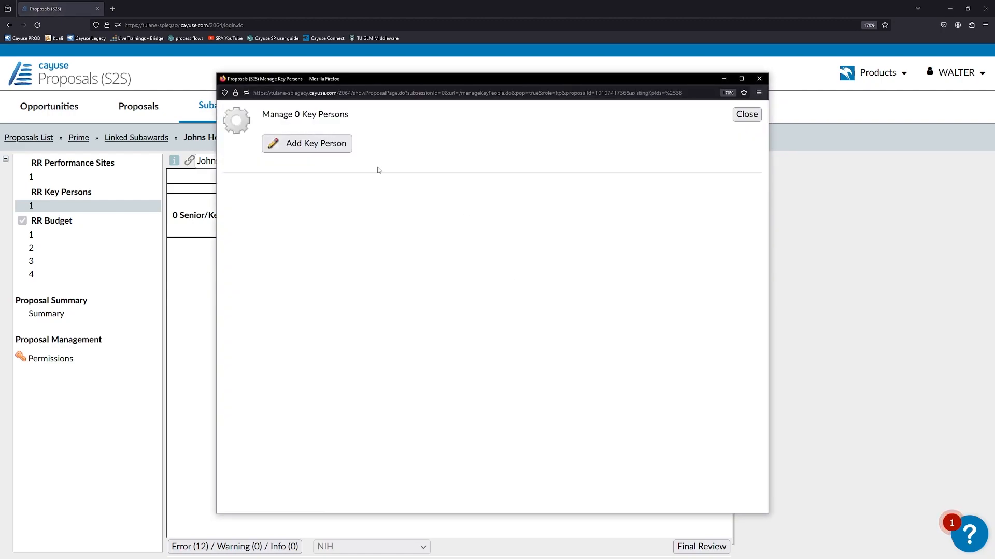
{"action": "left_click", "coordinate": [336, 149]}
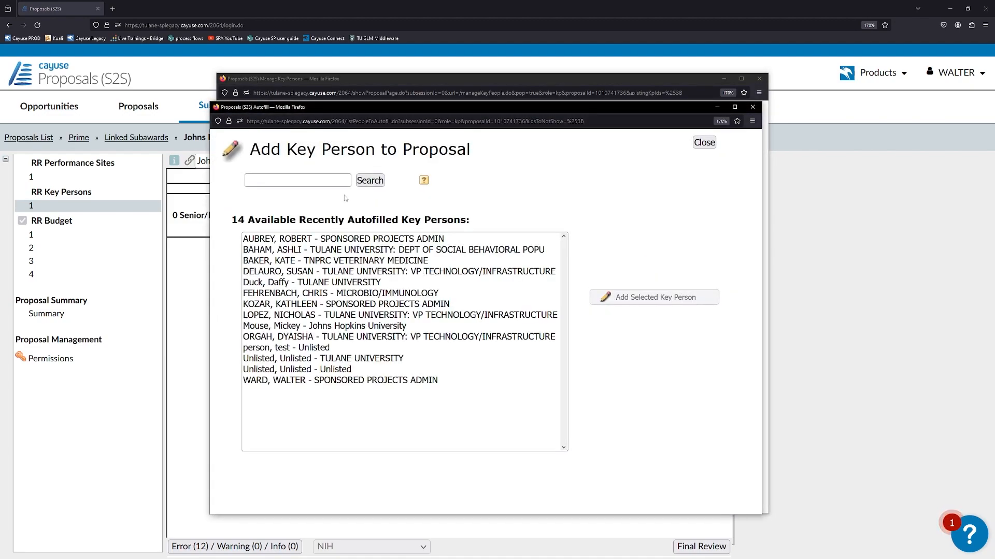
{"action": "left_click", "coordinate": [301, 182]}
{"action": "type", "text": "unlisted"}
{"action": "left_click", "coordinate": [368, 181]}
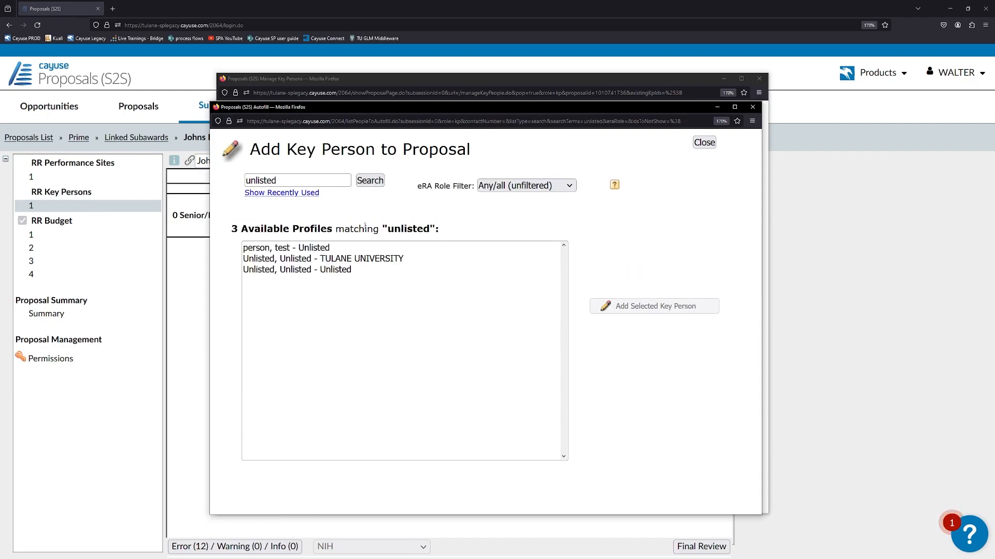
{"action": "left_click", "coordinate": [266, 270]}
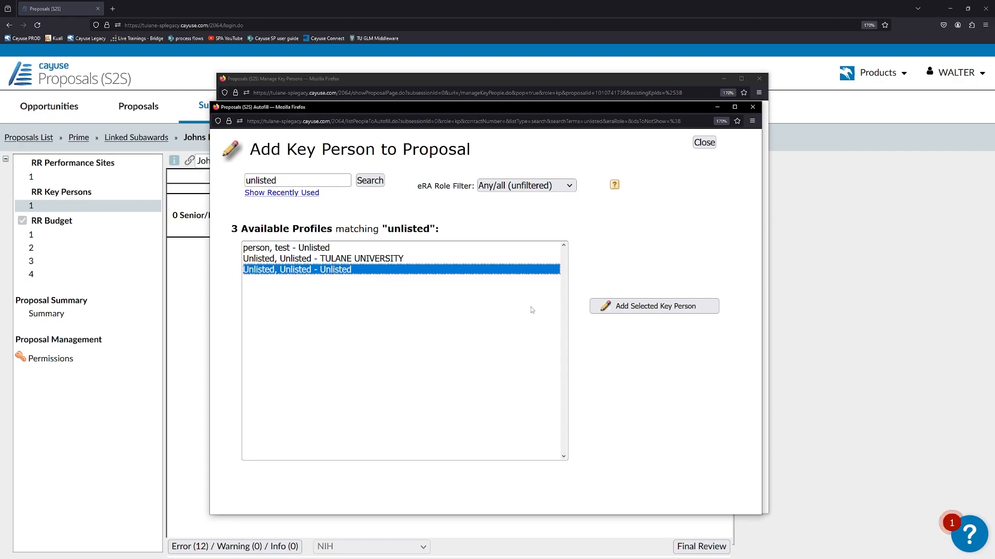
{"action": "left_click", "coordinate": [644, 306]}
{"action": "left_click_drag", "start_coordinate": [311, 183], "coordinate": [420, 184]}
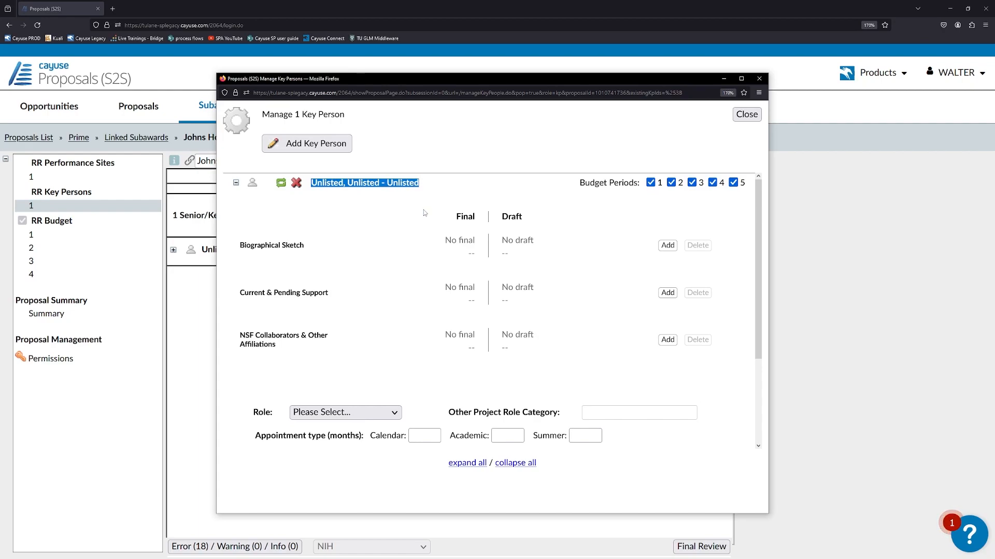
{"action": "left_click", "coordinate": [645, 251]}
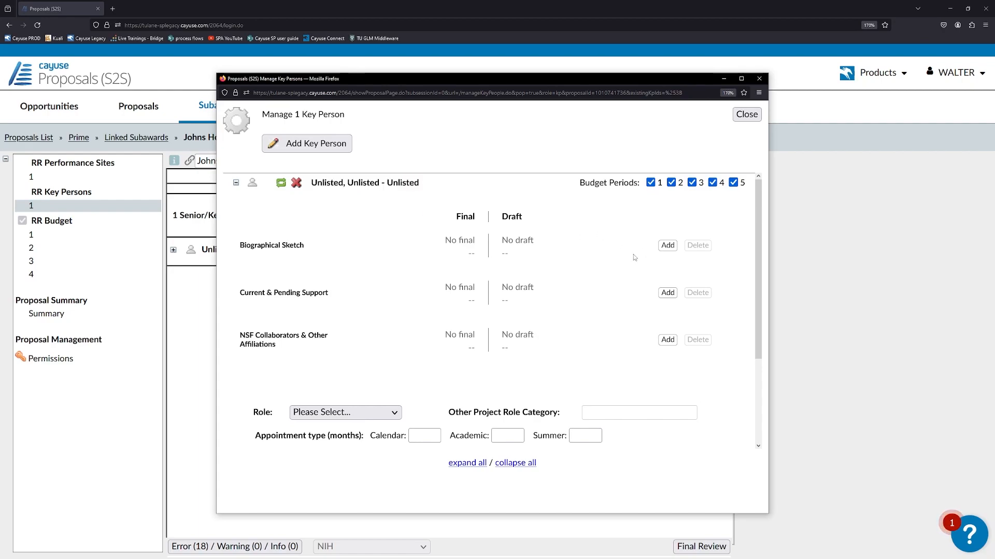
Upload Biographical Sketch.pdf as the key person's final biographical sketch
{"action": "left_click", "coordinate": [667, 247]}
{"action": "left_click", "coordinate": [290, 268]}
{"action": "left_click", "coordinate": [381, 237]}
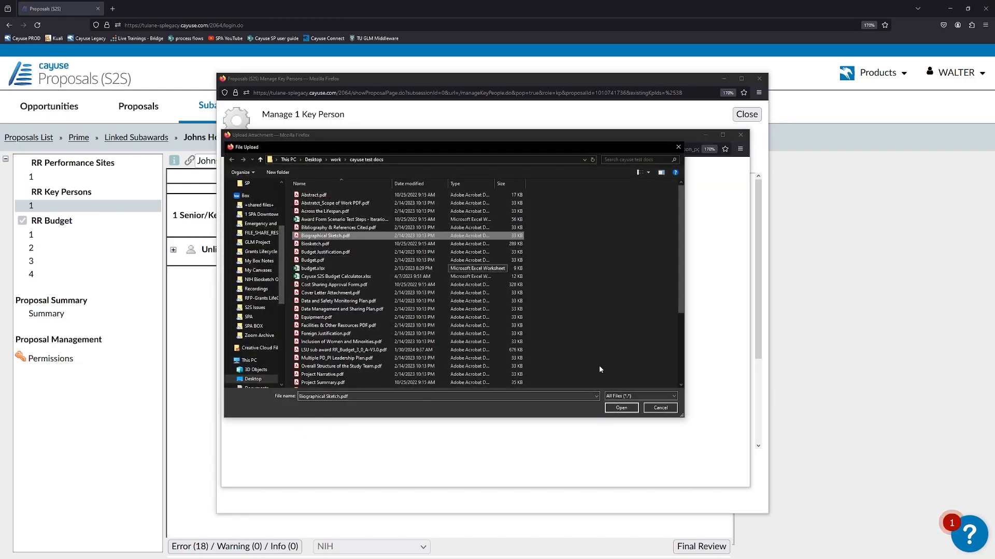
{"action": "left_click", "coordinate": [621, 407]}
{"action": "left_click", "coordinate": [280, 393]}
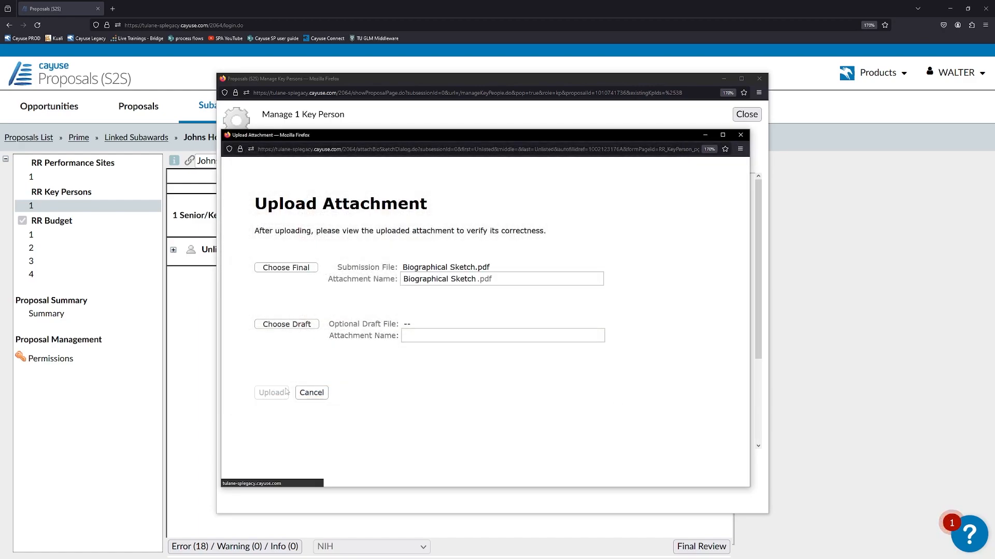
{"action": "scroll", "coordinate": [448, 318], "scroll_direction": "down", "scroll_amount": 1}
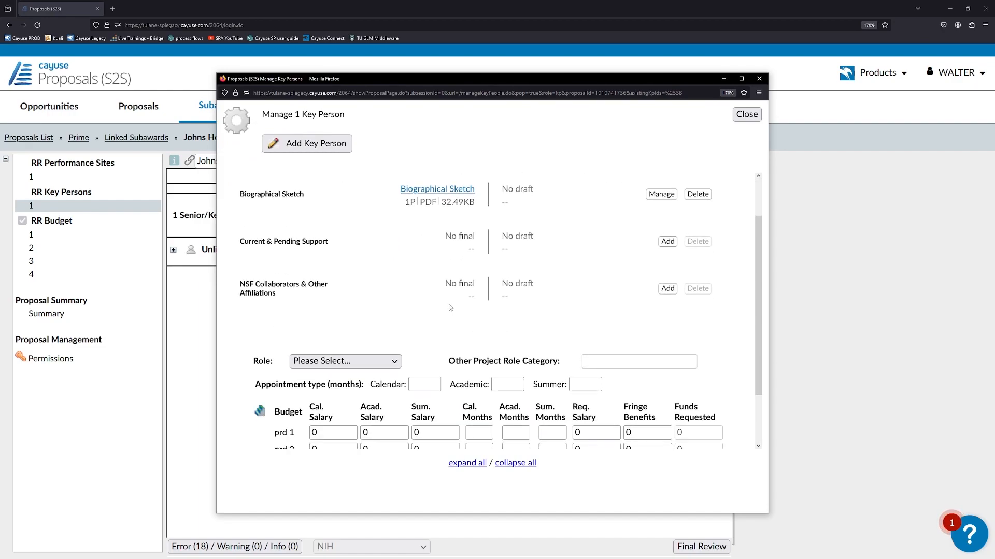
{"action": "scroll", "coordinate": [310, 246], "scroll_direction": "down", "scroll_amount": 2}
{"action": "scroll", "coordinate": [474, 232], "scroll_direction": "up", "scroll_amount": 1}
{"action": "scroll", "coordinate": [474, 231], "scroll_direction": "down", "scroll_amount": 1}
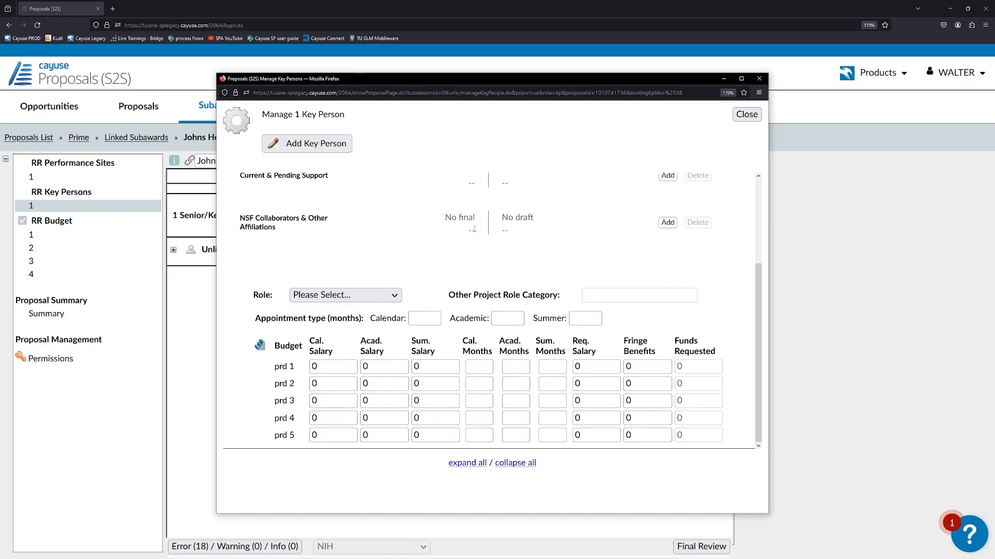
Make the key person a Co-Investigator with a 12-month calendar appointment
{"action": "left_click", "coordinate": [369, 293]}
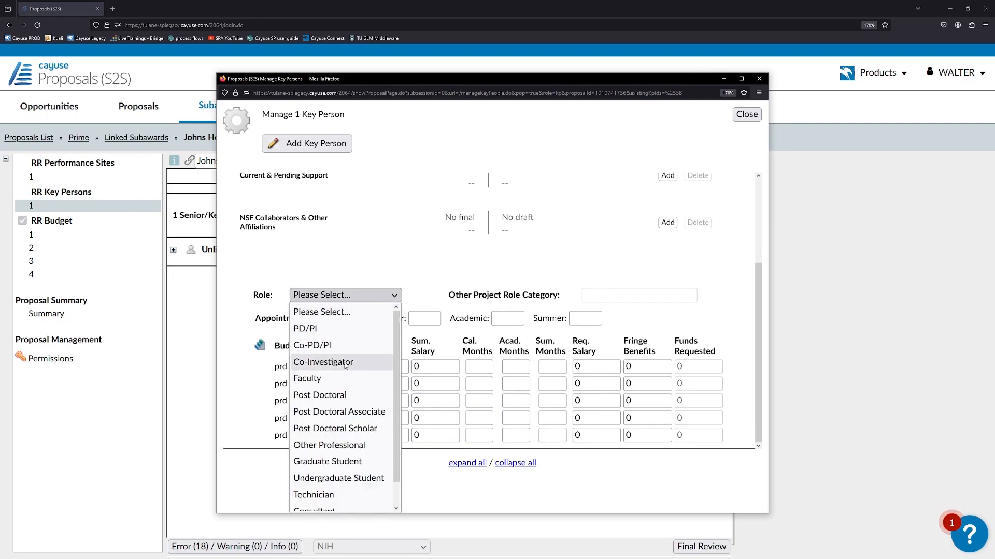
{"action": "left_click", "coordinate": [323, 362]}
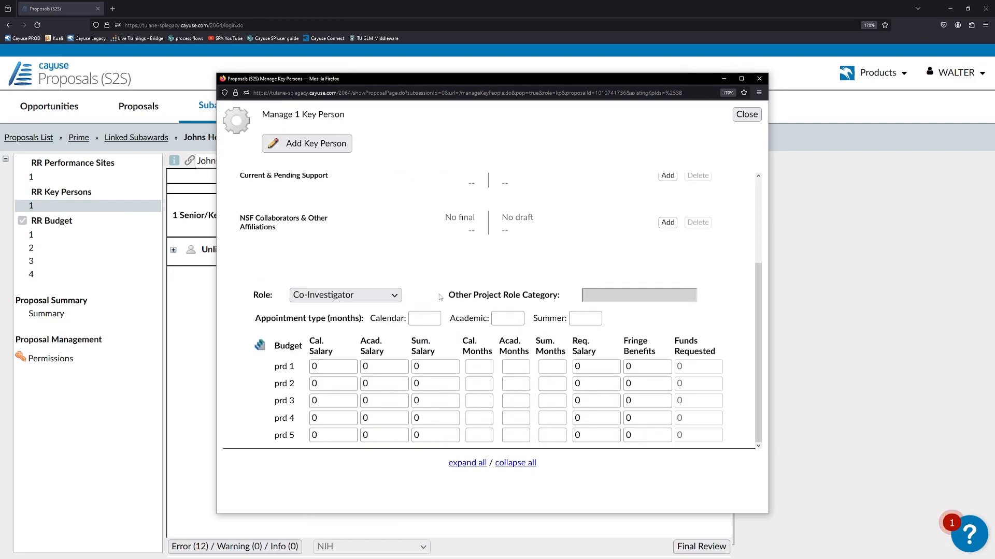
{"action": "left_click", "coordinate": [430, 316]}
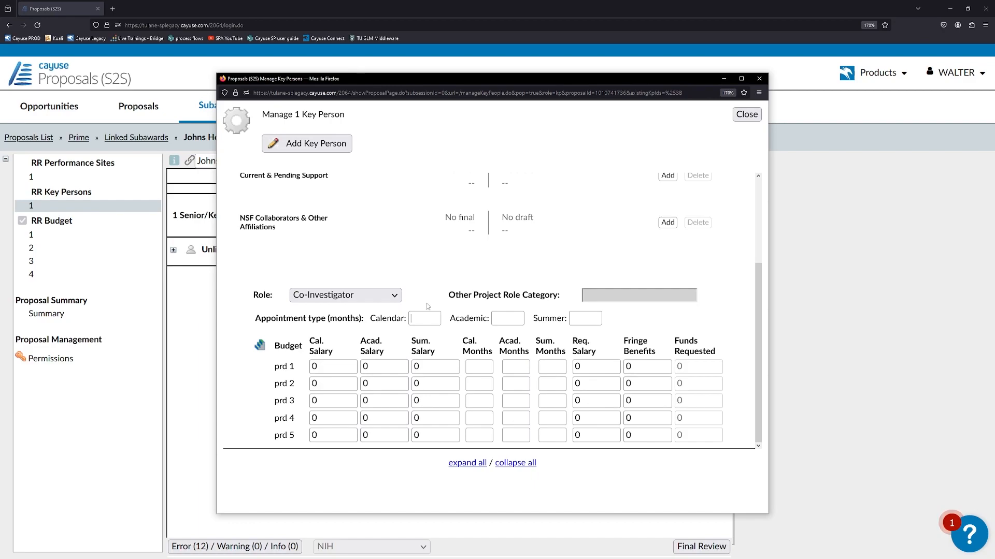
{"action": "type", "text": "12"}
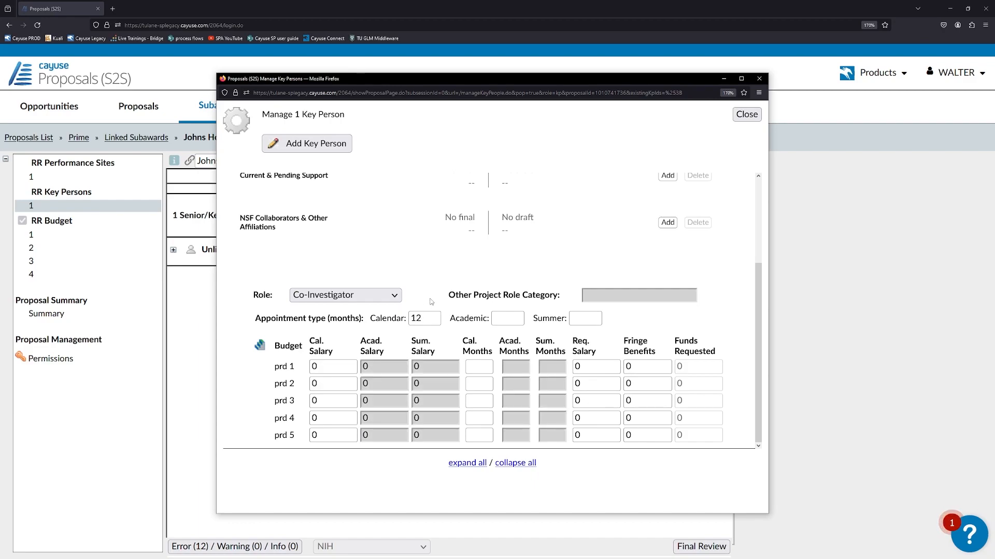
{"action": "left_click_drag", "start_coordinate": [426, 317], "coordinate": [409, 317]}
{"action": "key", "text": "BackSpace"}
{"action": "left_click", "coordinate": [512, 317]}
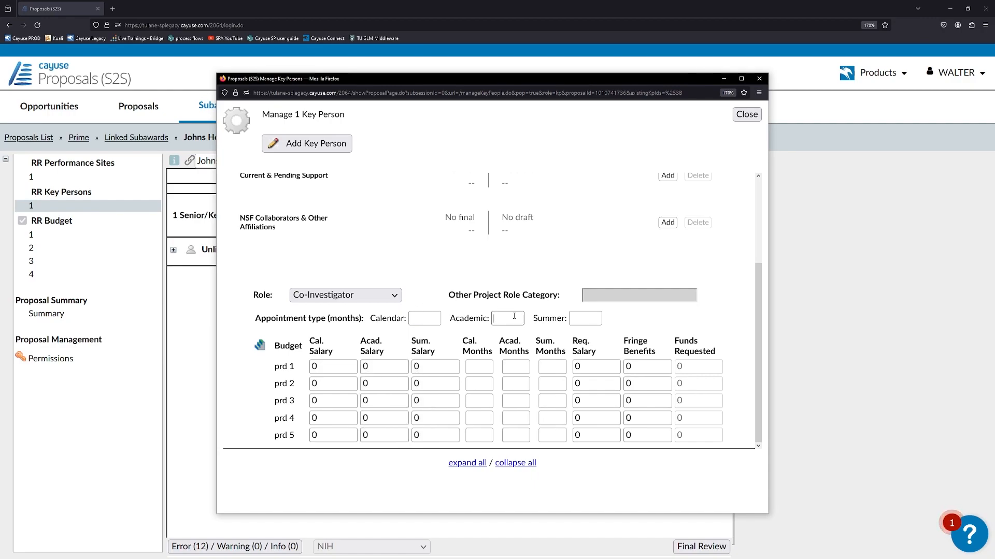
{"action": "type", "text": "9"}
{"action": "left_click", "coordinate": [563, 314]}
{"action": "type", "text": "3"}
{"action": "left_click", "coordinate": [513, 320]}
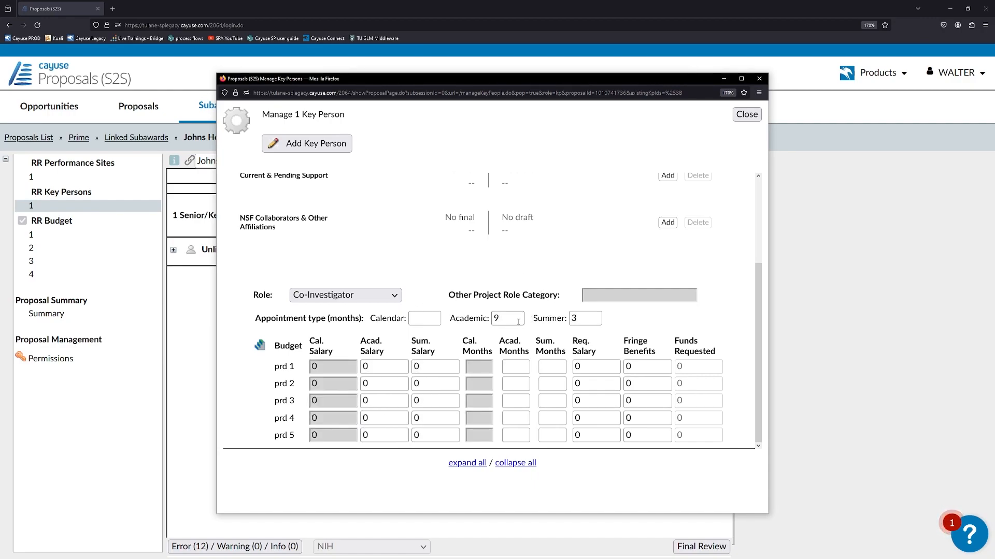
{"action": "key", "text": "BackSpace"}
{"action": "left_click", "coordinate": [574, 318]}
{"action": "key", "text": "BackSpace"}
{"action": "left_click", "coordinate": [432, 319]}
{"action": "type", "text": "12"}
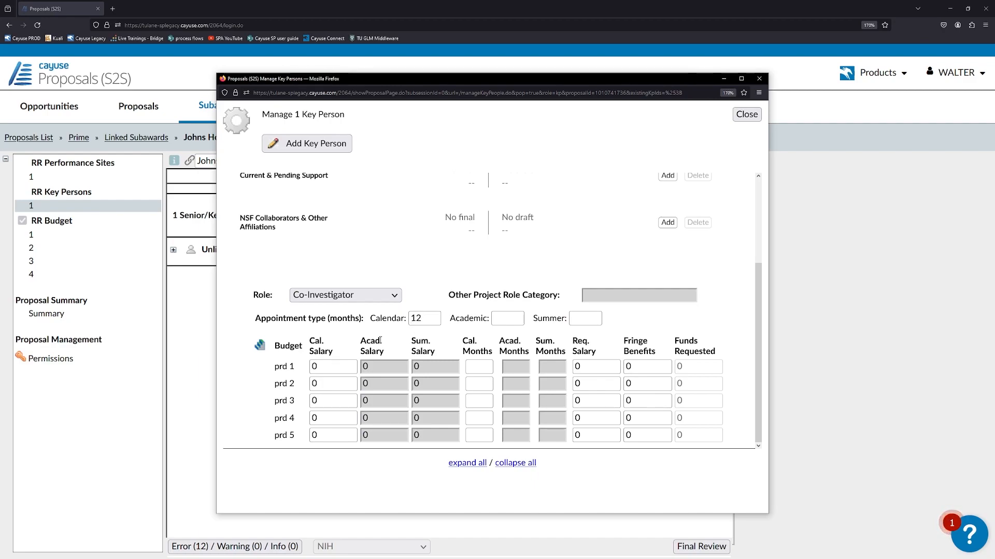
Enter period 1 calendar salary 100,000 with 3 calendar months
{"action": "left_click", "coordinate": [314, 367]}
{"action": "key", "text": "BackSpace"}
{"action": "type", "text": "10"}
{"action": "type", "text": "0,00"}
{"action": "type", "text": "0000"}
{"action": "key", "text": "Tab"}
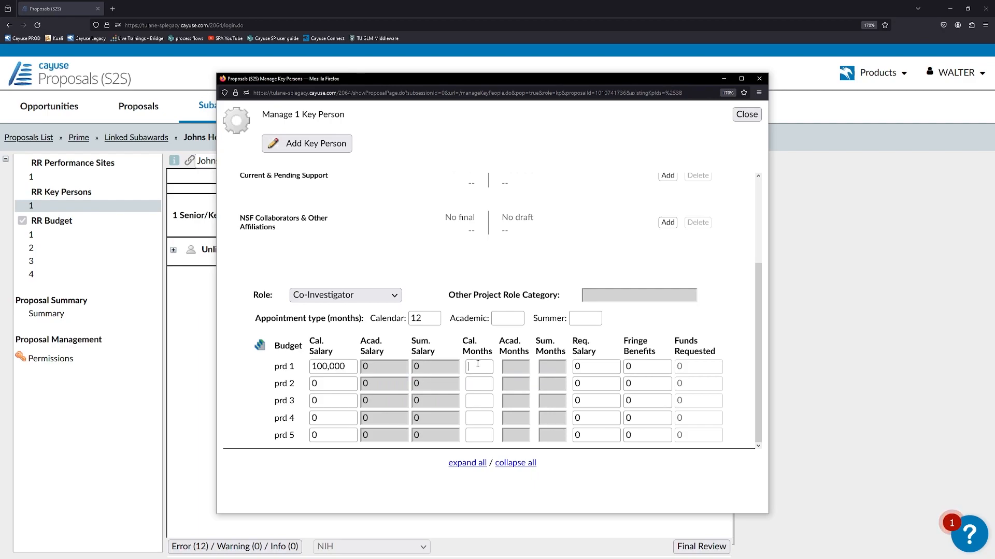
{"action": "type", "text": "3"}
{"action": "key", "text": "Tab"}
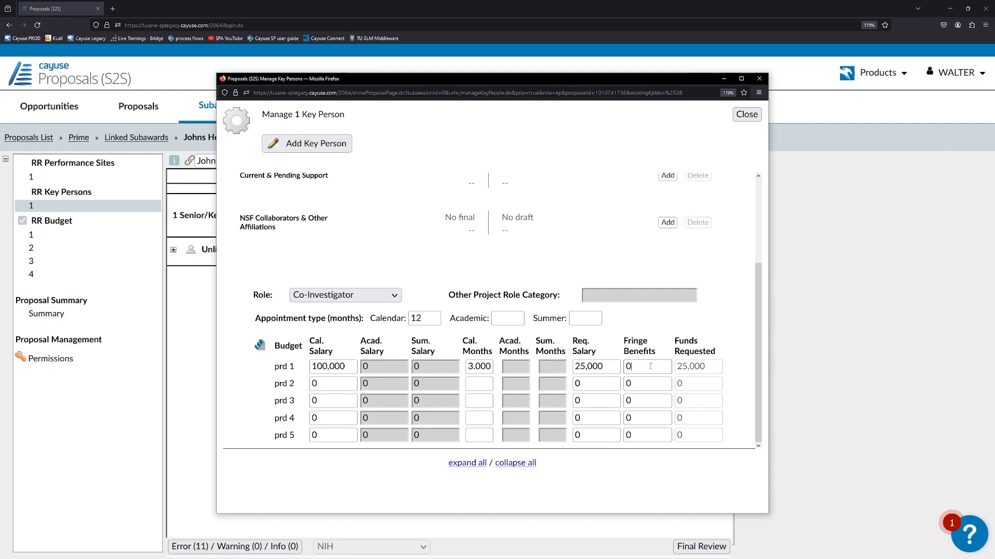
Set the period 1 fringe benefits to 2,000
{"action": "key", "text": "BackSpace"}
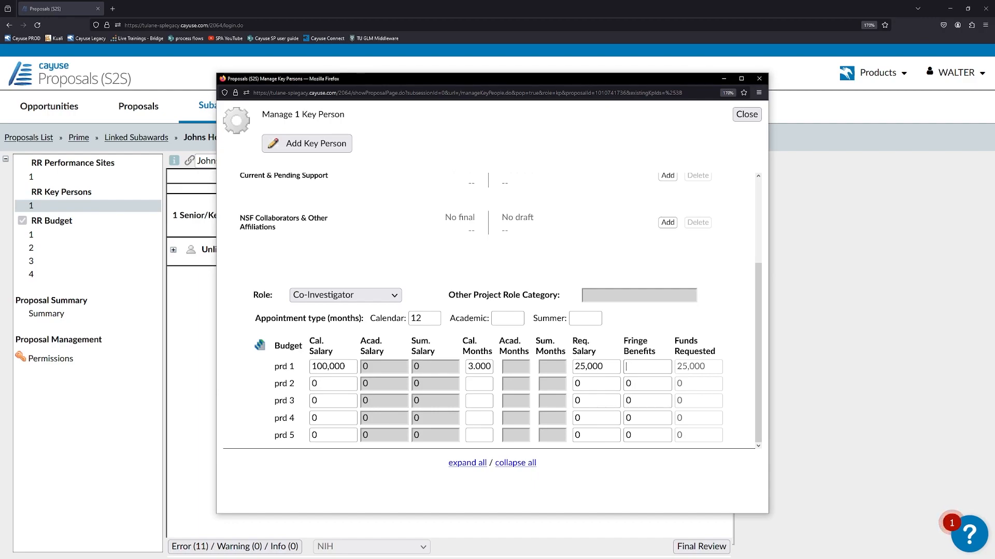
{"action": "type", "text": "15%"}
{"action": "left_click", "coordinate": [657, 333]}
{"action": "double_click", "coordinate": [658, 366]}
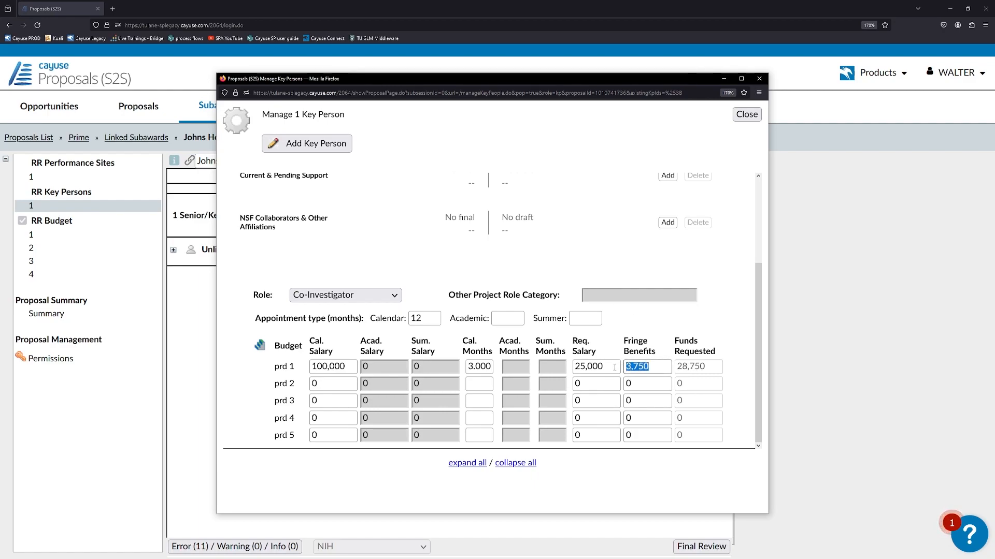
{"action": "type", "text": "2,00"}
{"action": "type", "text": "000"}
{"action": "left_click", "coordinate": [641, 382]}
Replicate the Co-Investigator's salary and benefits without escalation across Budget Periods 1 through 5
{"action": "left_click", "coordinate": [260, 347]}
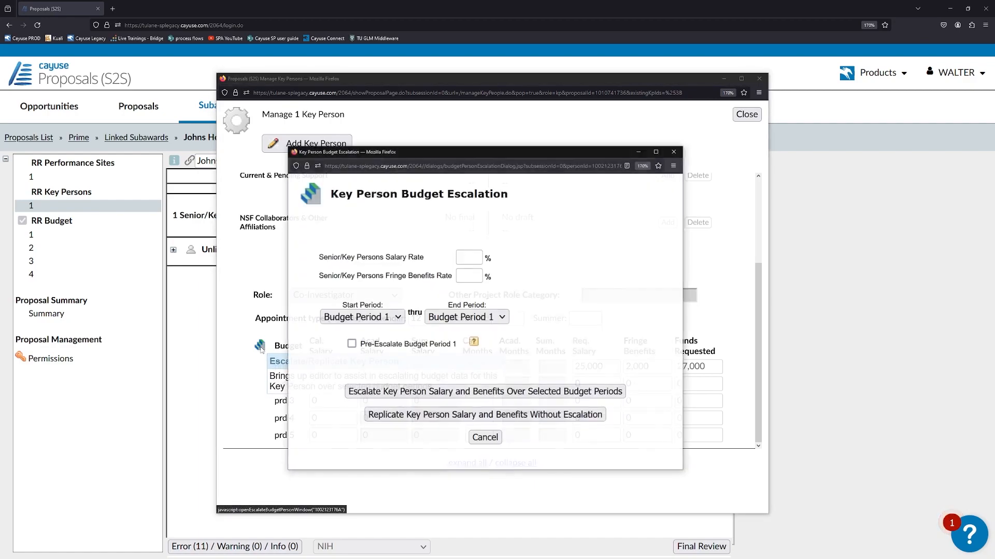
{"action": "left_click", "coordinate": [369, 318]}
{"action": "left_click", "coordinate": [368, 335]}
{"action": "left_click", "coordinate": [466, 317]}
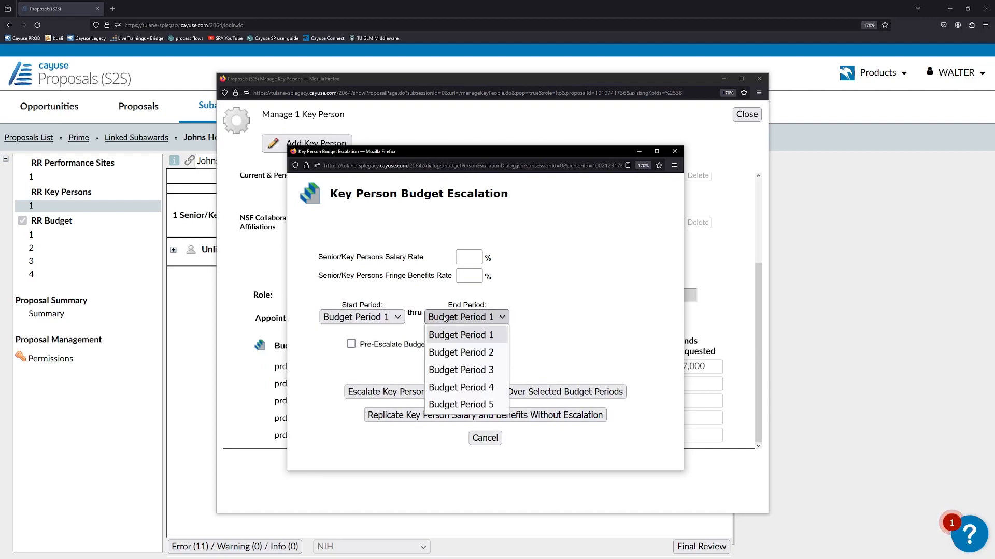
{"action": "left_click", "coordinate": [456, 404]}
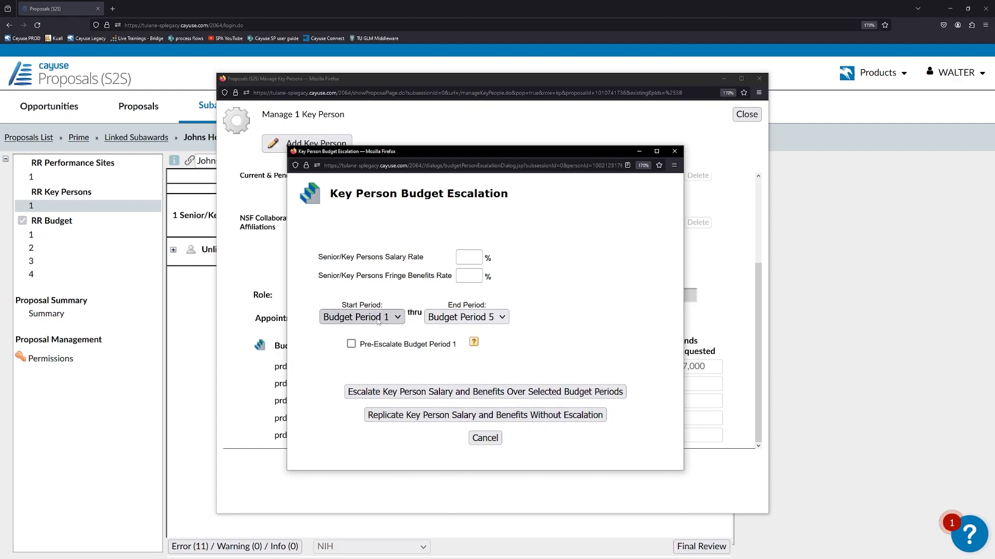
{"action": "mouse_move", "coordinate": [441, 345]}
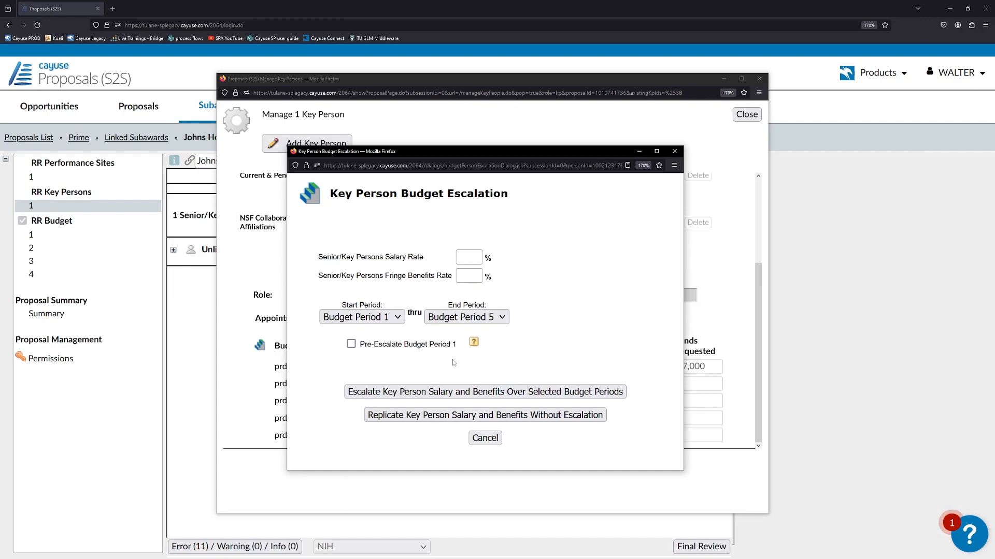
{"action": "left_click", "coordinate": [460, 257]}
{"action": "type", "text": "3"}
{"action": "double_click", "coordinate": [466, 256]}
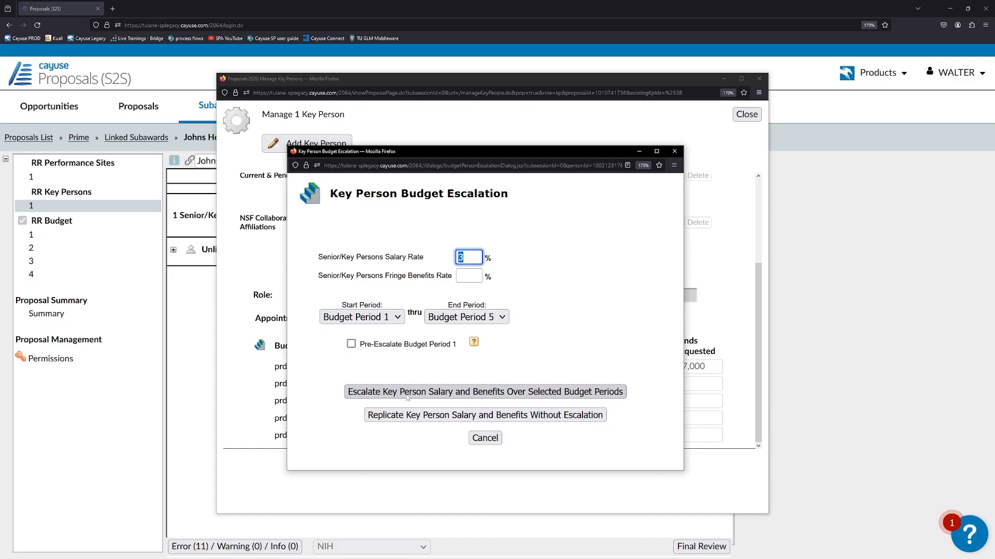
{"action": "key", "text": "BackSpace"}
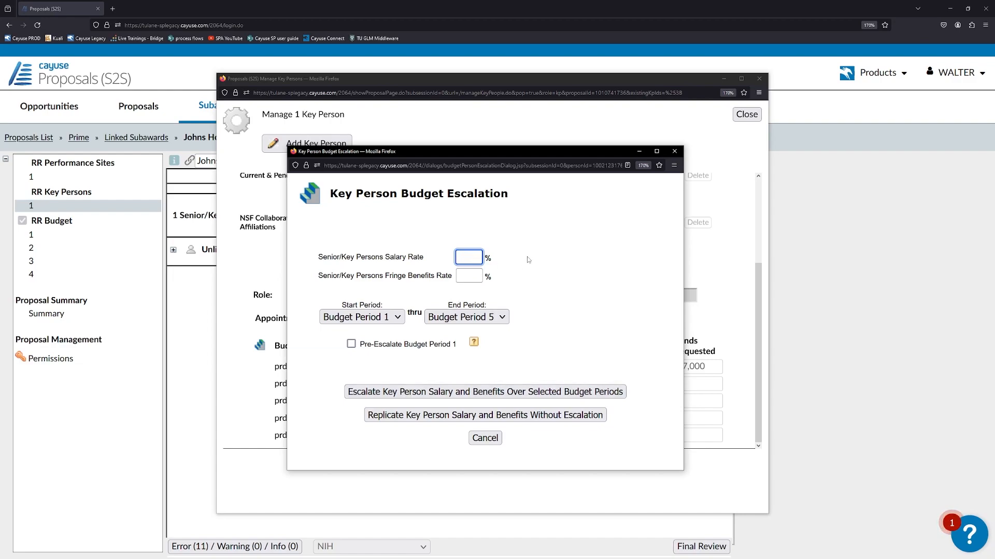
{"action": "left_click", "coordinate": [397, 414]}
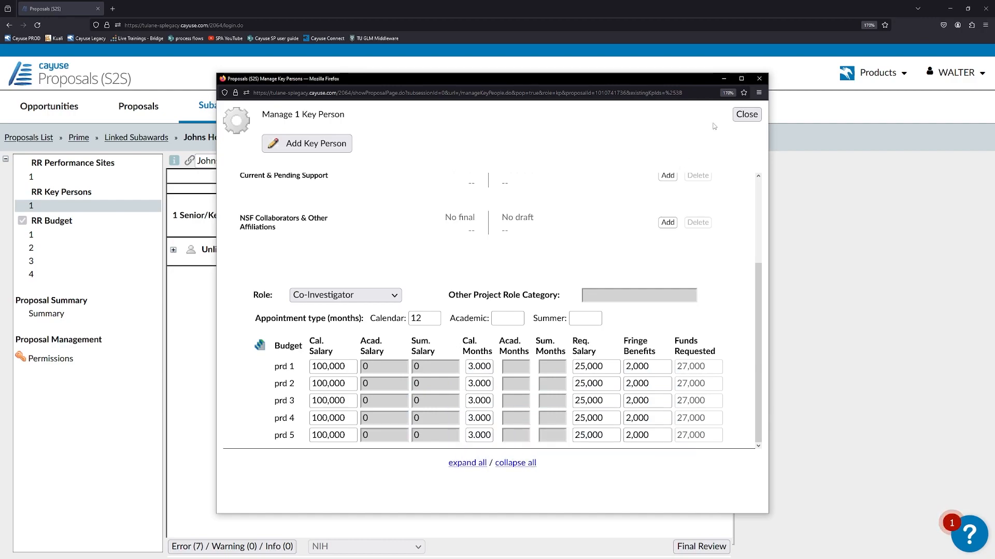
Expand the key person's details and enter their first and last name
{"action": "left_click", "coordinate": [744, 115]}
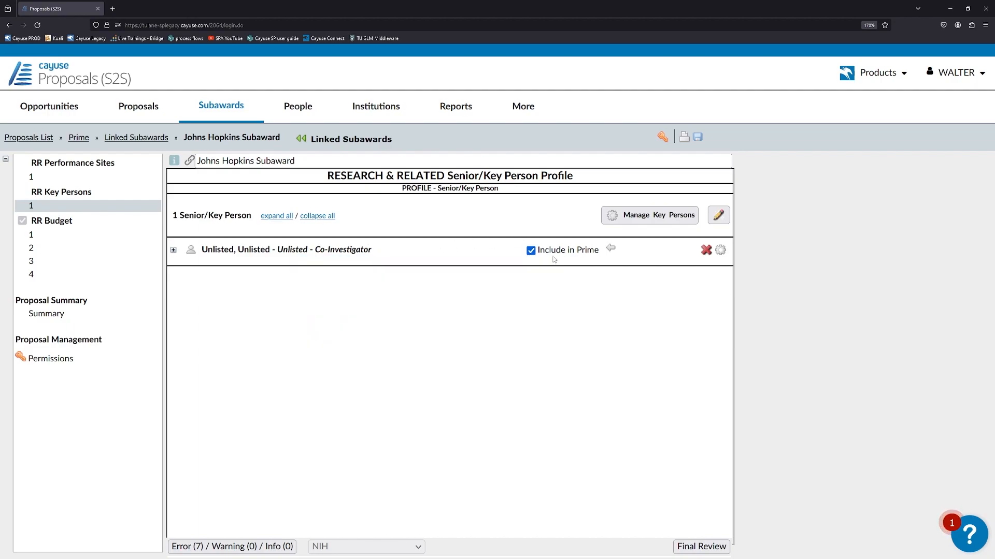
{"action": "mouse_move", "coordinate": [535, 257]}
{"action": "left_click", "coordinate": [174, 251]}
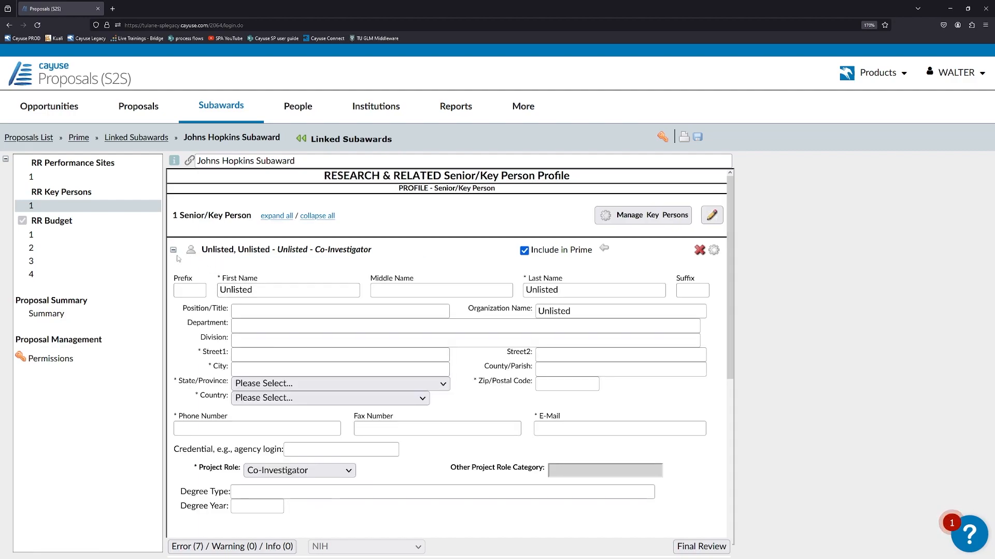
{"action": "left_click", "coordinate": [173, 250]}
{"action": "left_click", "coordinate": [173, 250]}
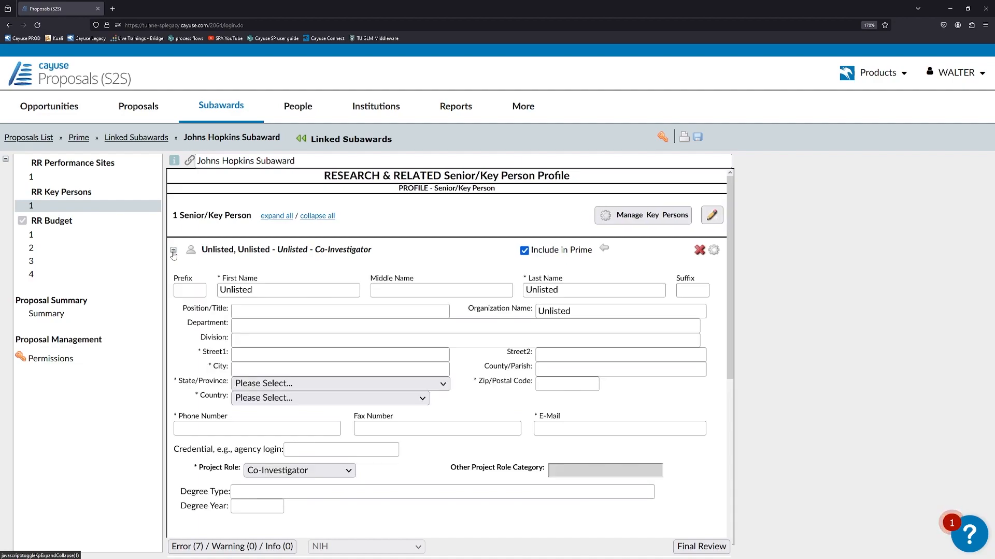
{"action": "left_click", "coordinate": [218, 292]}
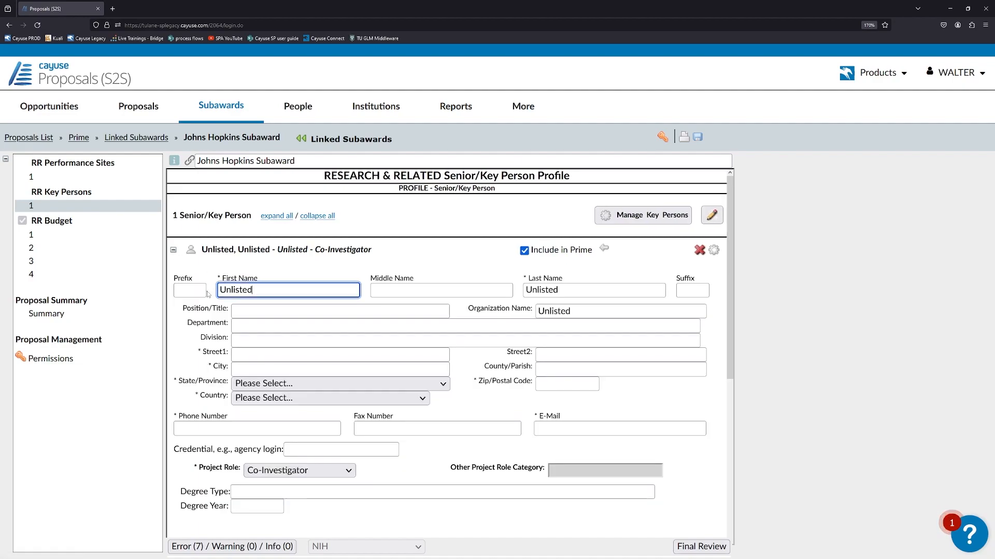
{"action": "key", "text": "BackSpace"}
{"action": "key", "text": "BackSpace"}
{"action": "key", "text": "BackSpace"}
{"action": "key", "text": "BackSpace"}
{"action": "key", "text": "BackSpace"}
{"action": "key", "text": "BackSpace"}
{"action": "key", "text": "BackSpace"}
{"action": "type", "text": "John"}
{"action": "key", "text": "Tab"}
{"action": "key", "text": "Tab"}
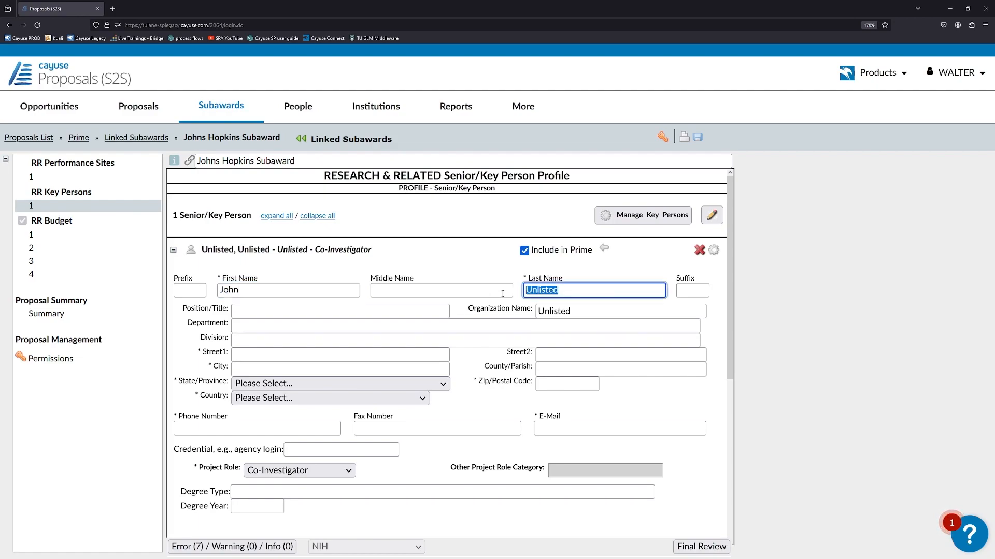
{"action": "type", "text": "Smith"}
Enter position title Professor, organization Johns Hopkins, and the street and city
{"action": "left_click", "coordinate": [340, 309]}
{"action": "type", "text": "Professor"}
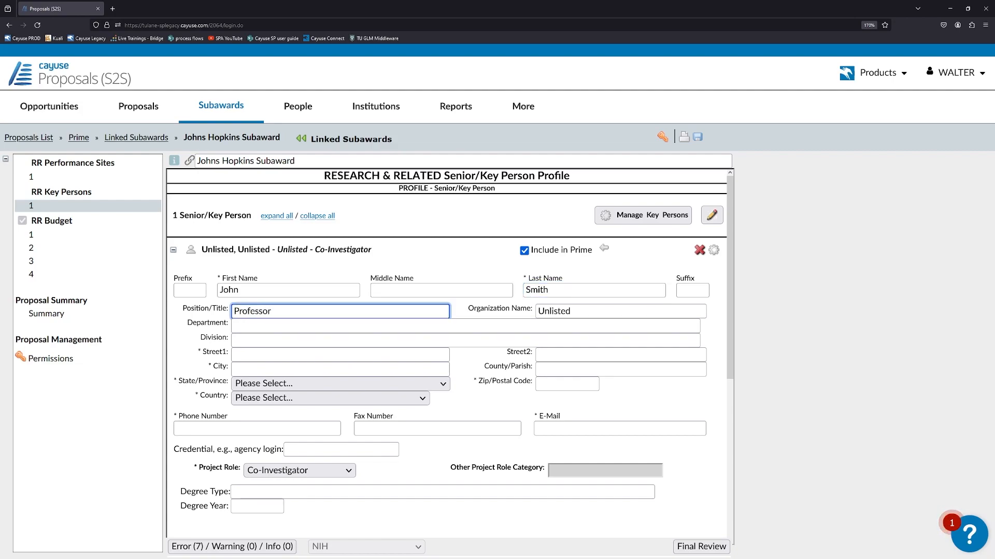
{"action": "key", "text": "Tab"}
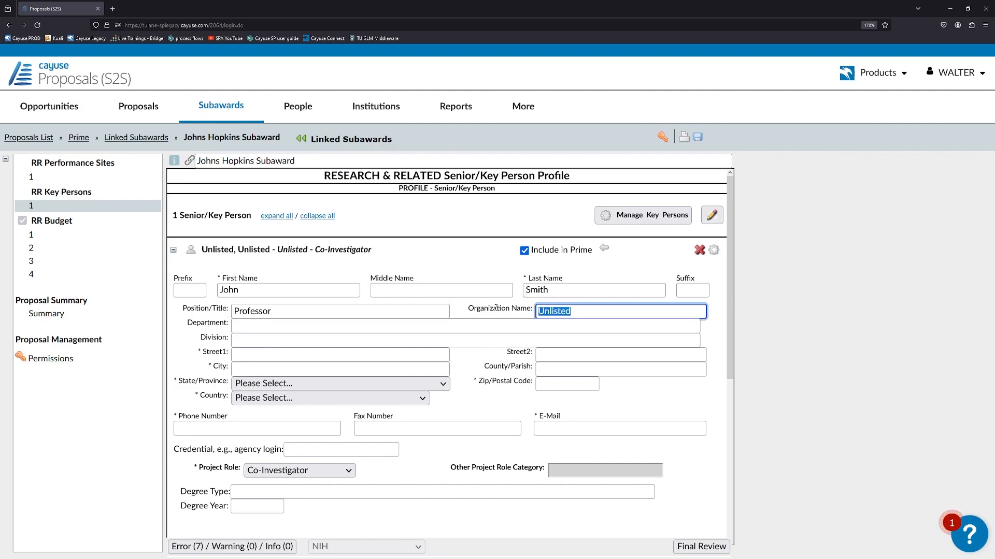
{"action": "type", "text": "Johns Hopkins"}
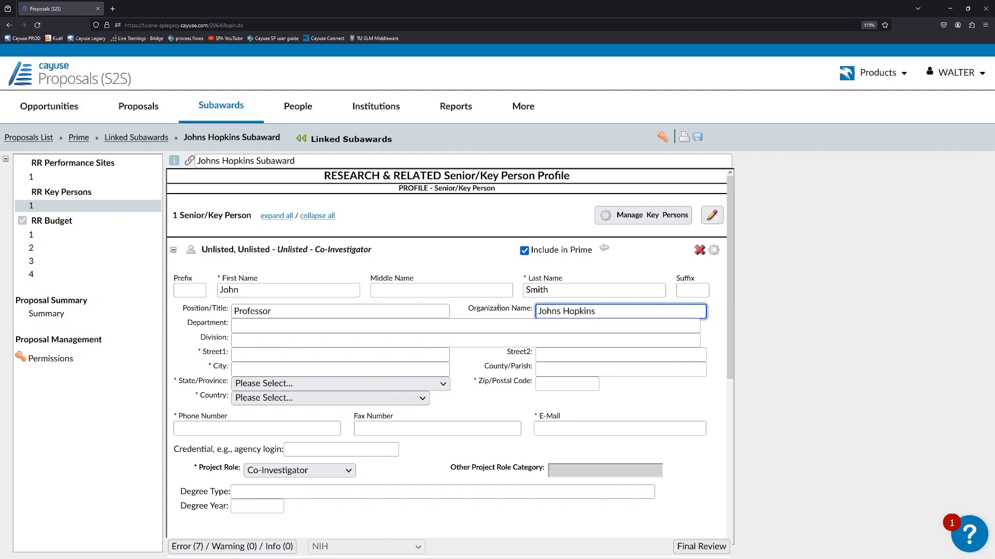
{"action": "left_click", "coordinate": [244, 357]}
{"action": "type", "text": "123 Street"}
{"action": "left_click", "coordinate": [240, 369]}
{"action": "type", "text": "Place"}
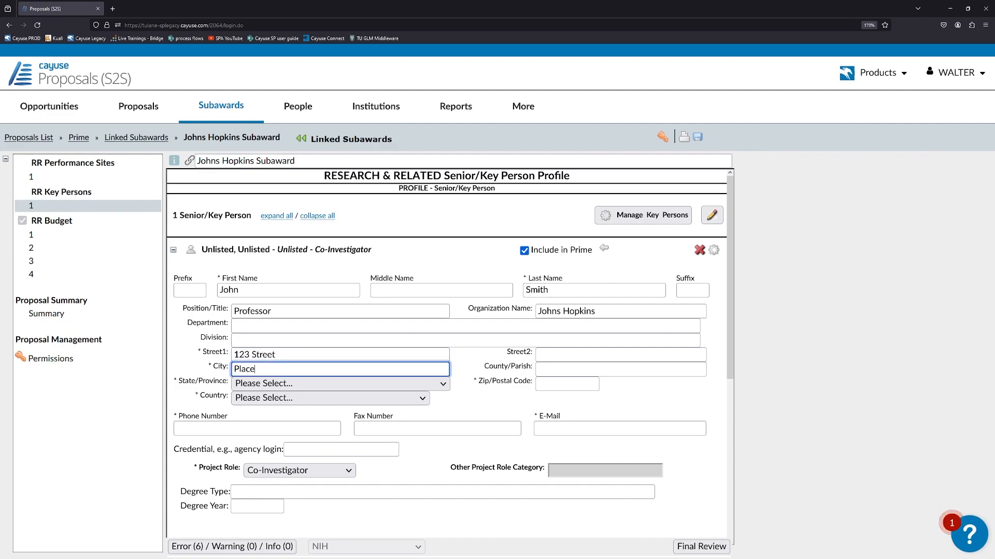
Choose state Alabama and country United States, and enter the nine-digit zip code
{"action": "left_click", "coordinate": [339, 383]}
{"action": "left_click", "coordinate": [280, 64]}
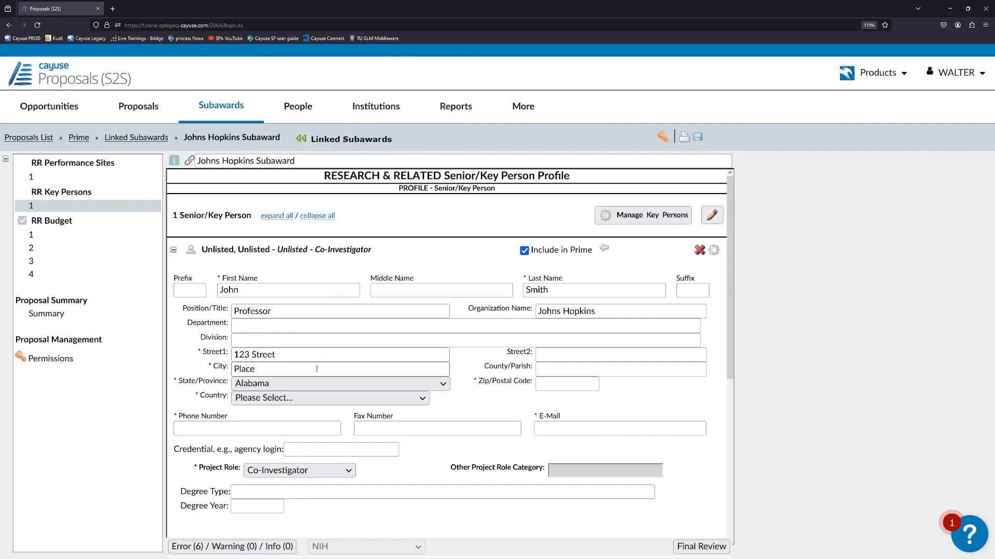
{"action": "left_click", "coordinate": [329, 398]}
{"action": "left_click", "coordinate": [328, 64]}
{"action": "left_click", "coordinate": [567, 384]}
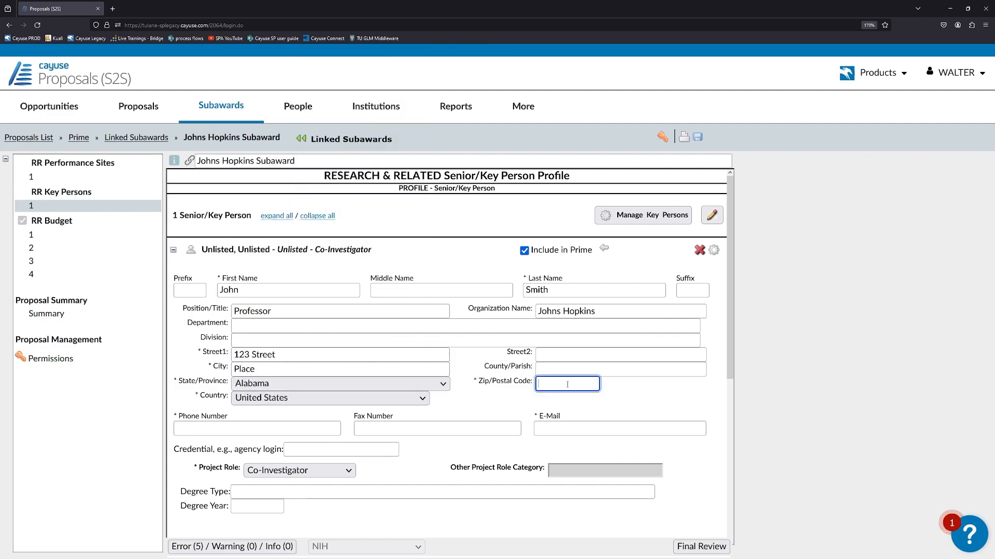
{"action": "type", "text": "11111-121"}
{"action": "key", "text": "BackSpace"}
{"action": "type", "text": "111"}
Fill in the key person's phone number, e-mail address and credential
{"action": "left_click", "coordinate": [311, 427]}
{"action": "type", "text": "5555555555"}
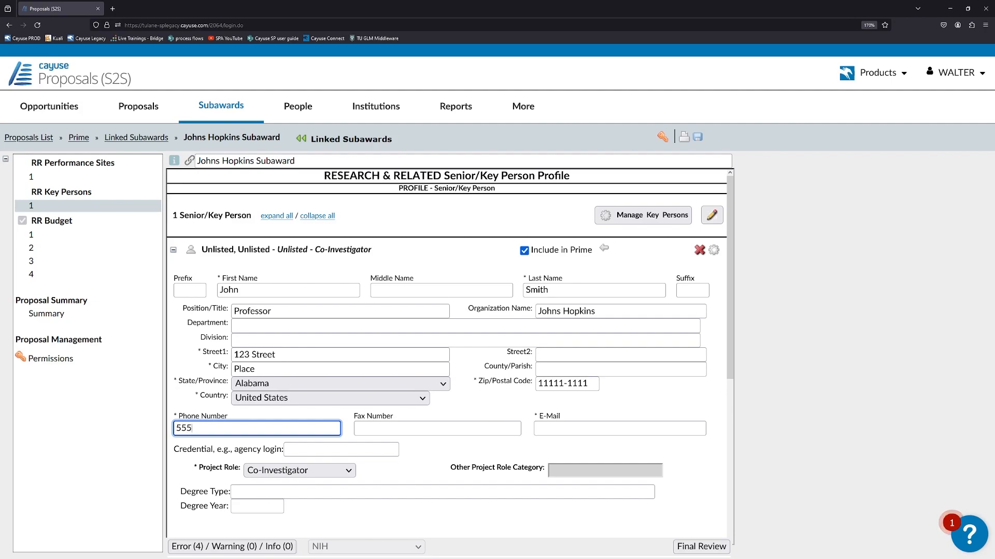
{"action": "left_click", "coordinate": [564, 428]}
{"action": "type", "text": "a@a.com"}
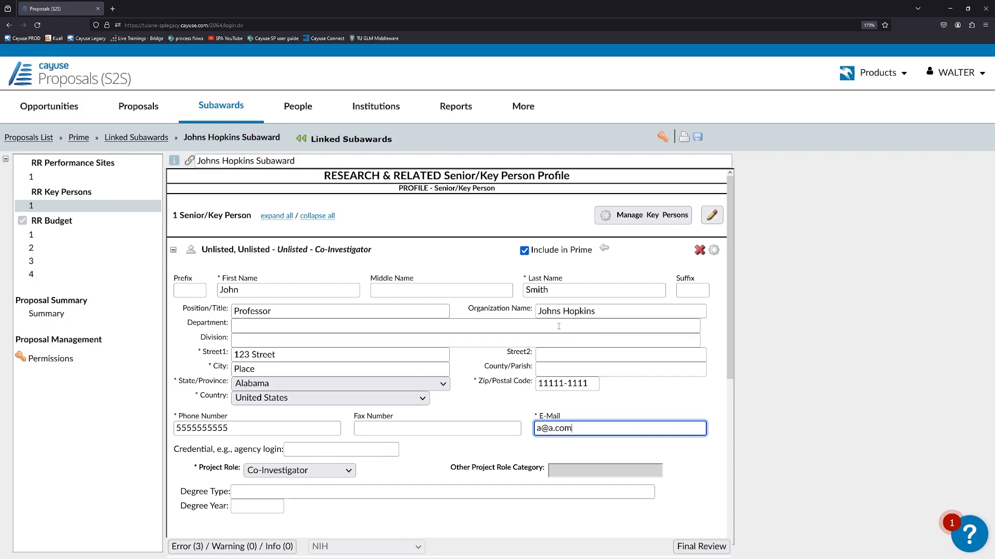
{"action": "scroll", "coordinate": [563, 373], "scroll_direction": "down", "scroll_amount": 2}
{"action": "key", "text": "BackSpace"}
{"action": "key", "text": "BackSpace"}
{"action": "key", "text": "BackSpace"}
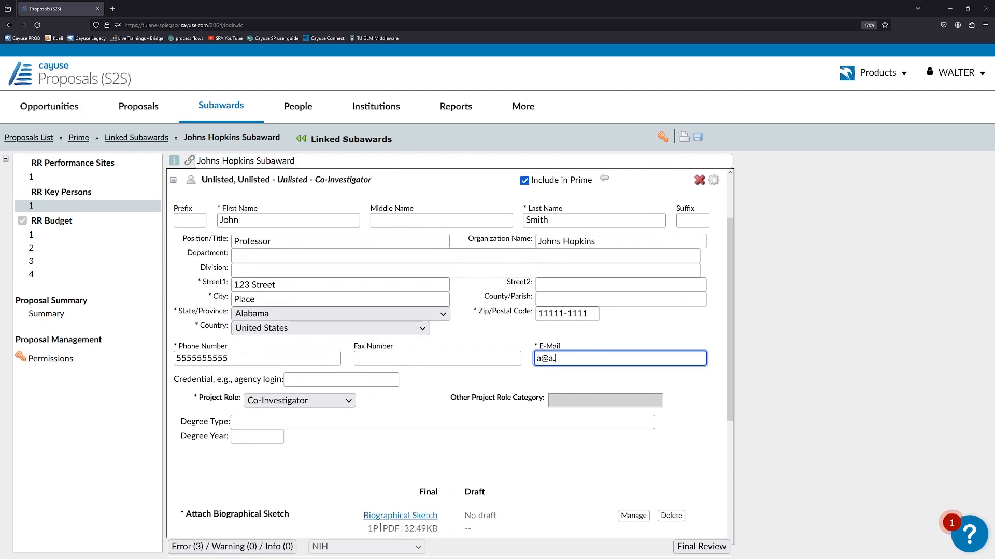
{"action": "scroll", "coordinate": [431, 372], "scroll_direction": "down", "scroll_amount": 2}
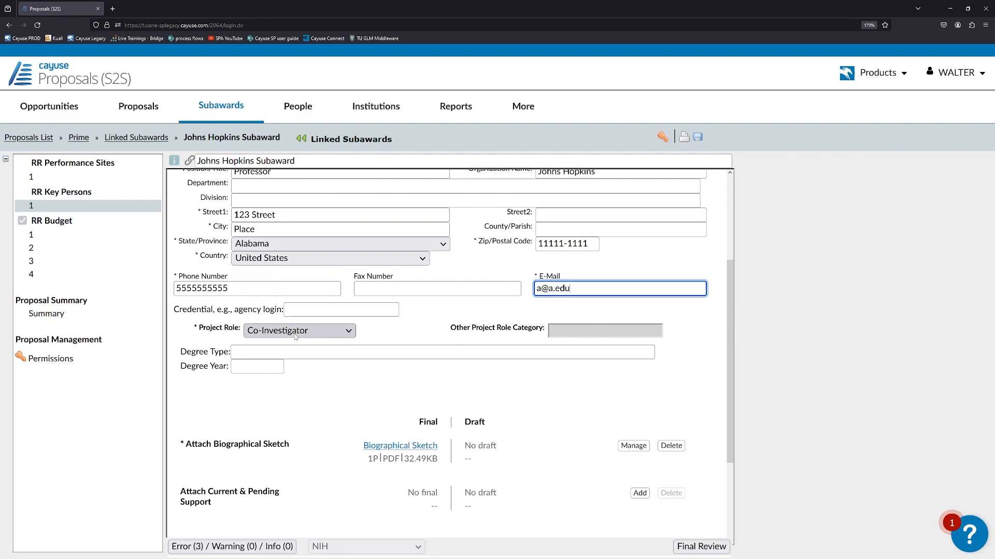
{"action": "left_click", "coordinate": [330, 308]}
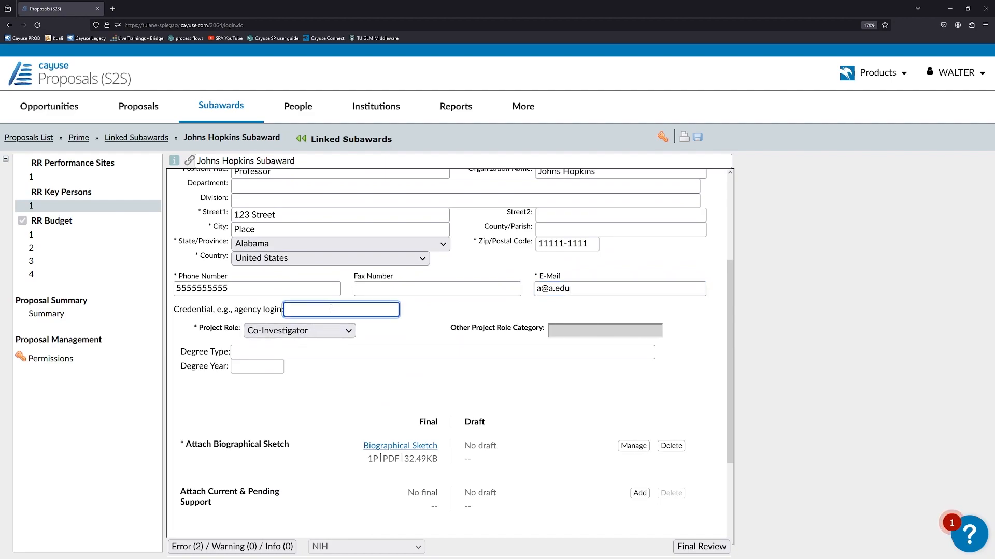
{"action": "left_click", "coordinate": [430, 315]}
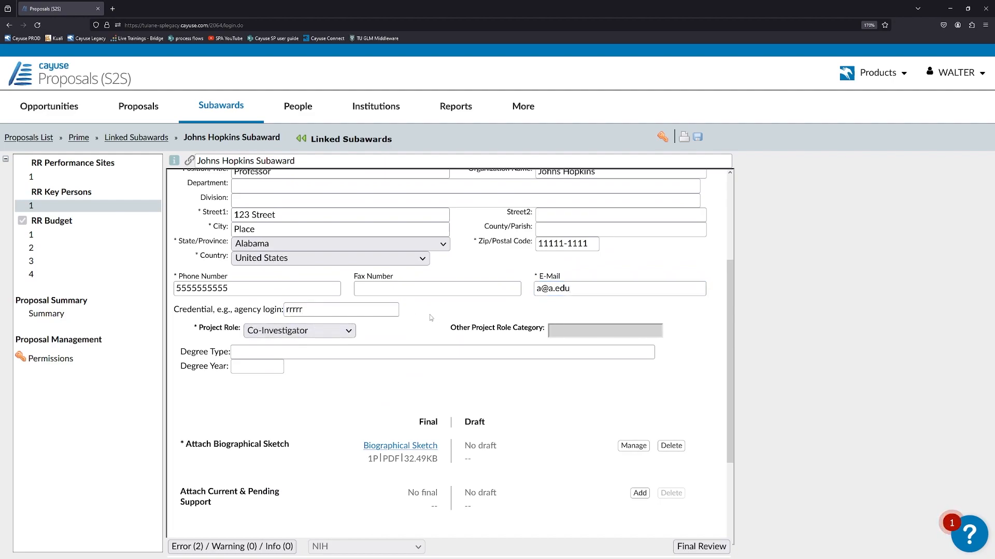
{"action": "scroll", "coordinate": [363, 355], "scroll_direction": "down", "scroll_amount": 2}
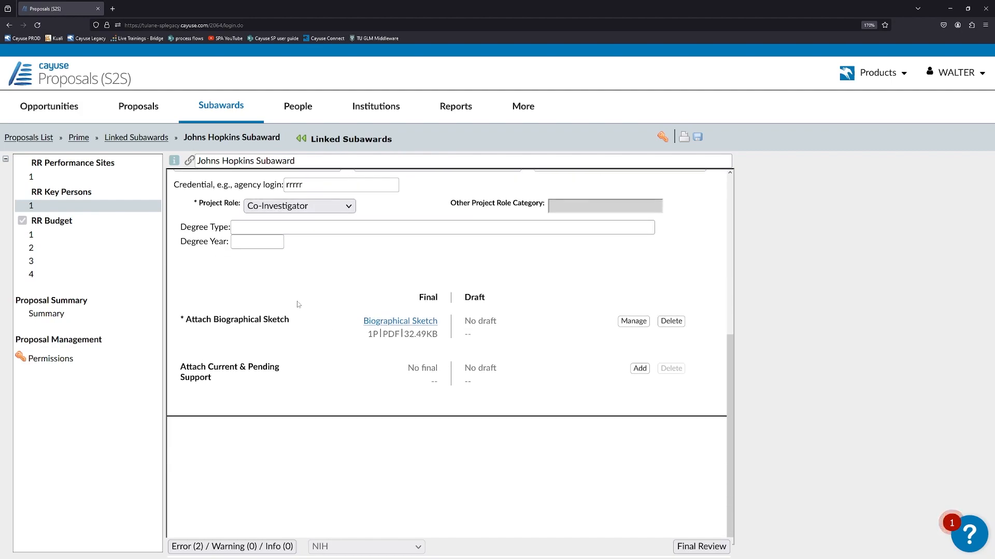
{"action": "scroll", "coordinate": [229, 252], "scroll_direction": "up", "scroll_amount": 5}
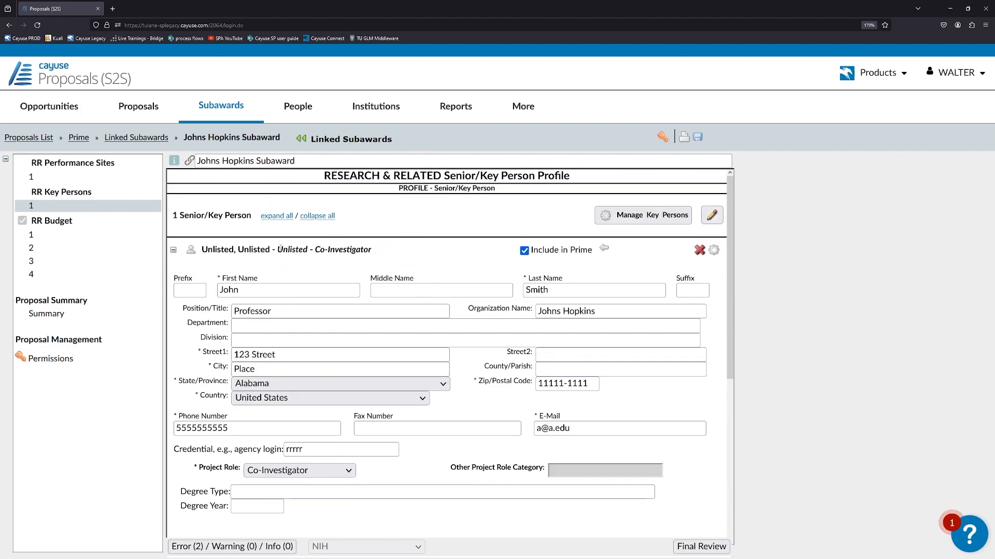
{"action": "left_click_drag", "start_coordinate": [207, 249], "coordinate": [258, 250]}
Review the subaward's key person details and performance site page
{"action": "left_click", "coordinate": [342, 290]}
{"action": "left_click", "coordinate": [173, 249]}
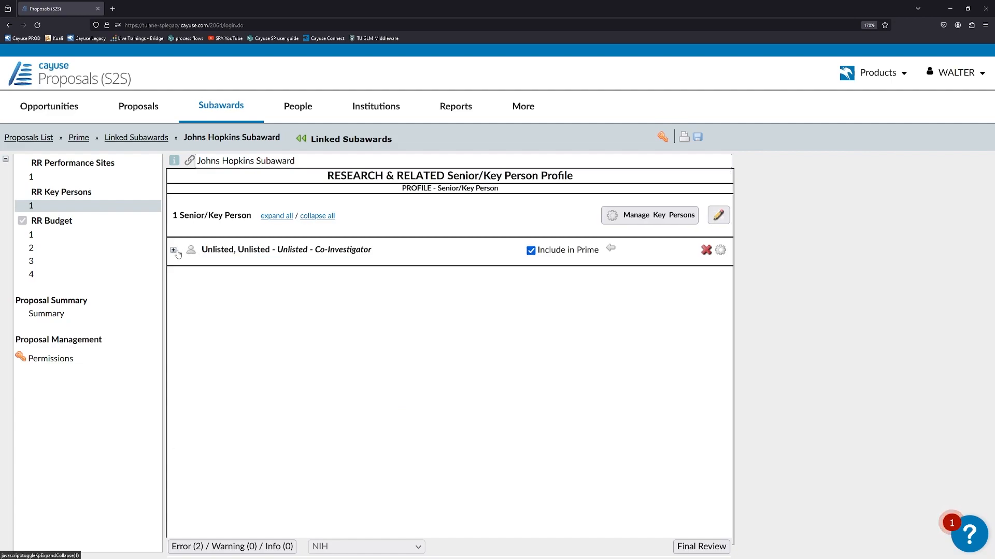
{"action": "left_click", "coordinate": [77, 177]}
{"action": "left_click", "coordinate": [65, 207]}
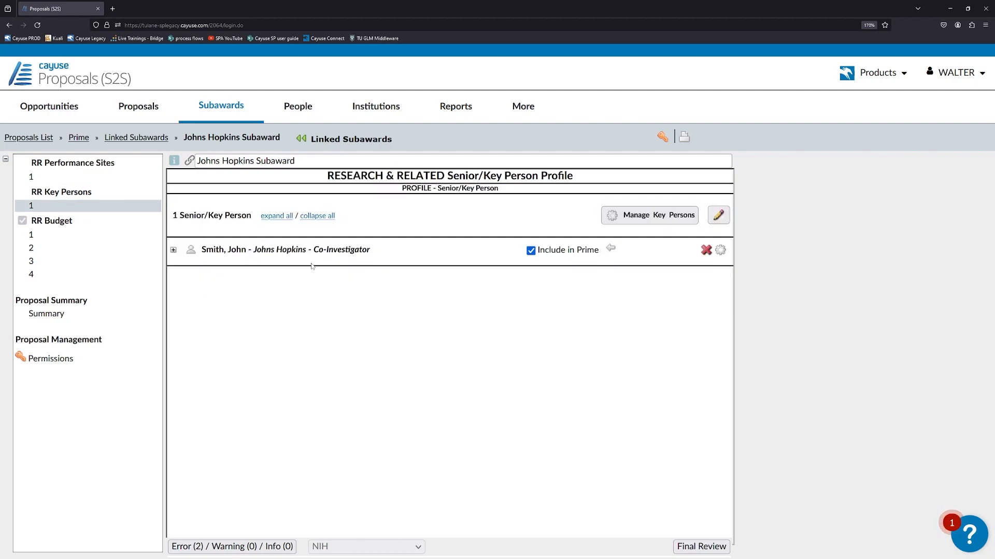
{"action": "left_click", "coordinate": [174, 250]}
{"action": "left_click", "coordinate": [173, 250]}
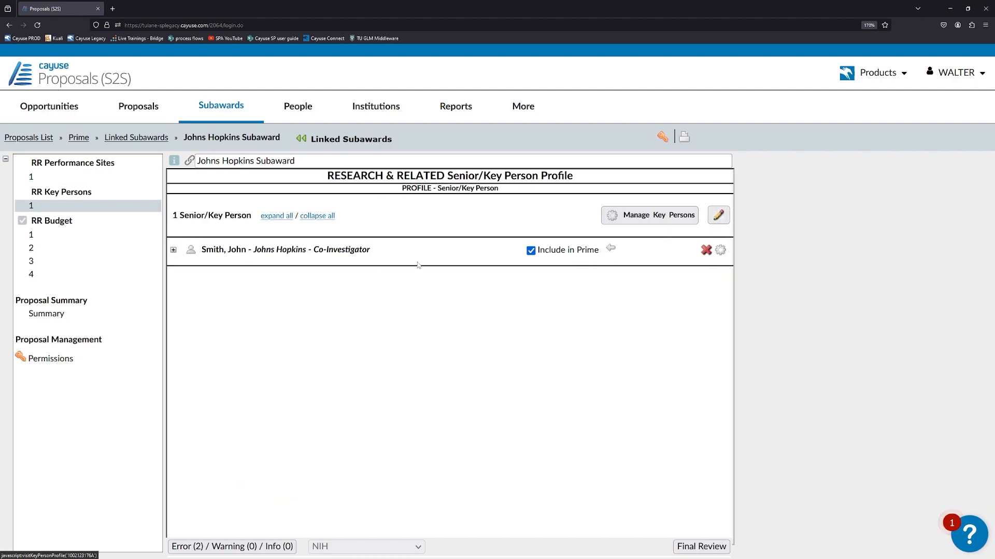
Open the Period 1 budget and compare it with Period 2 to find the key person entry
{"action": "left_click", "coordinate": [98, 236]}
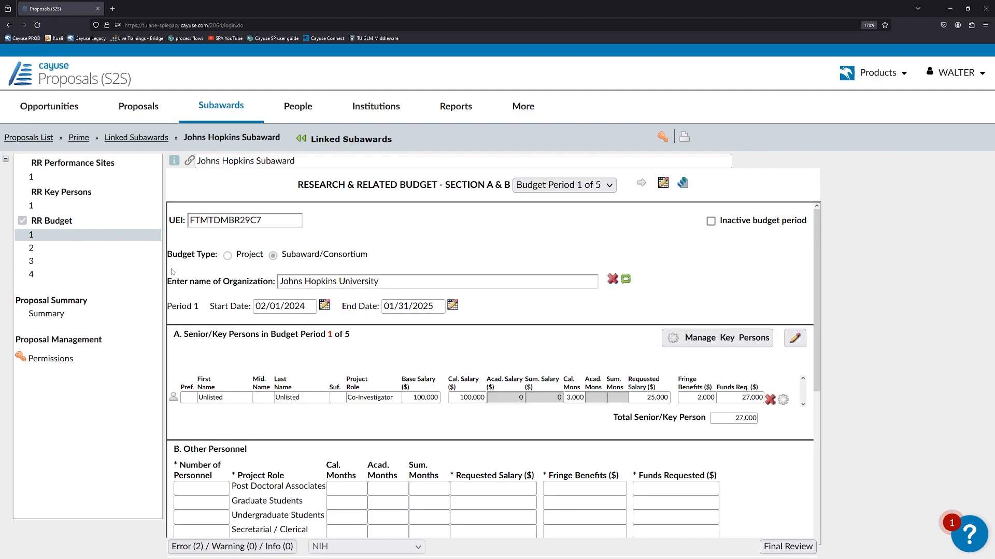
{"action": "left_click", "coordinate": [228, 398]}
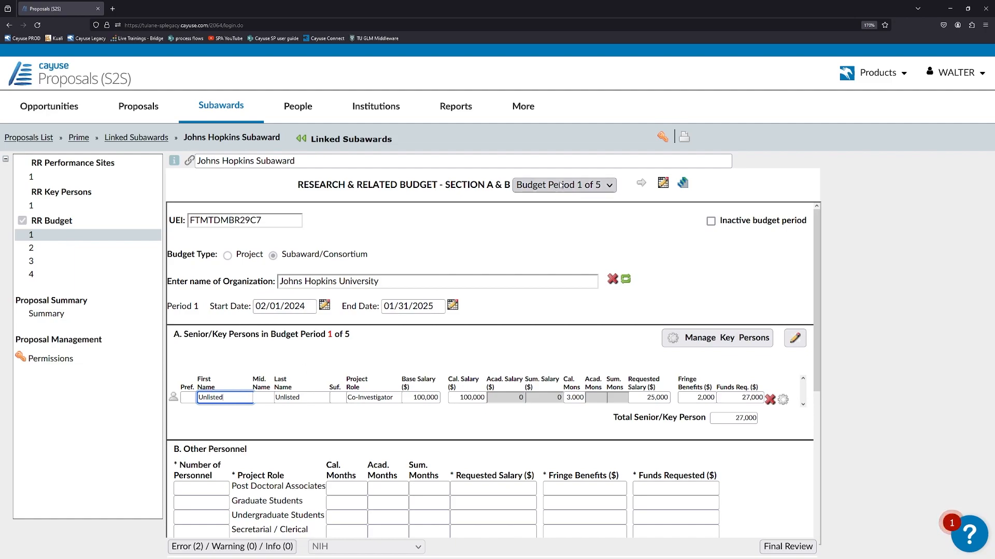
{"action": "left_click", "coordinate": [599, 188]}
{"action": "left_click", "coordinate": [585, 219]}
{"action": "left_click", "coordinate": [580, 185]}
{"action": "left_click", "coordinate": [597, 200]}
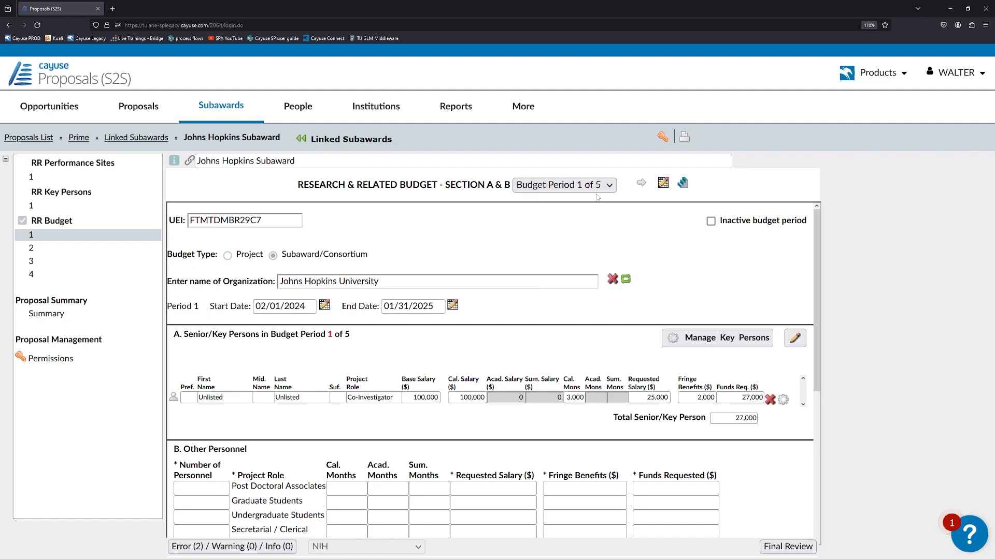
{"action": "left_click", "coordinate": [642, 184]}
{"action": "left_click", "coordinate": [629, 184]}
Replace 'Unlisted' with the Co-Investigator's real first and last name in Budget Period 1
{"action": "left_click", "coordinate": [198, 397]}
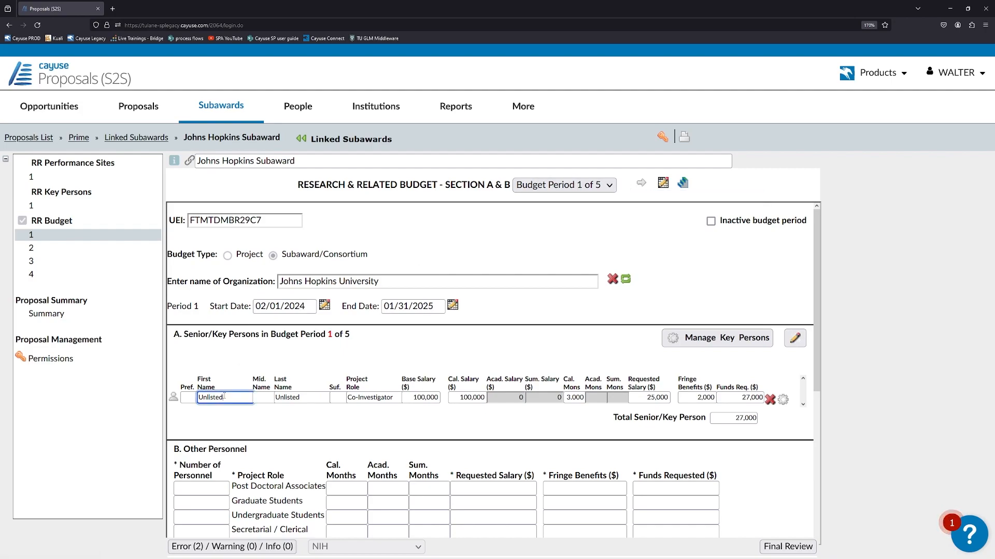
{"action": "type", "text": "John"}
{"action": "key", "text": "Tab"}
{"action": "key", "text": "Tab"}
{"action": "key", "text": "Tab"}
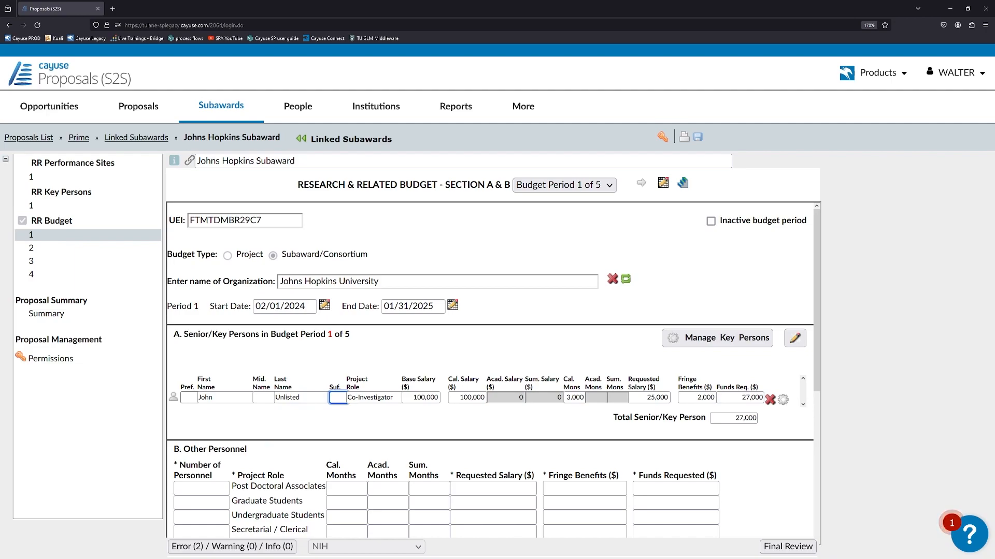
{"action": "key", "text": "shift+Tab"}
{"action": "type", "text": "S"}
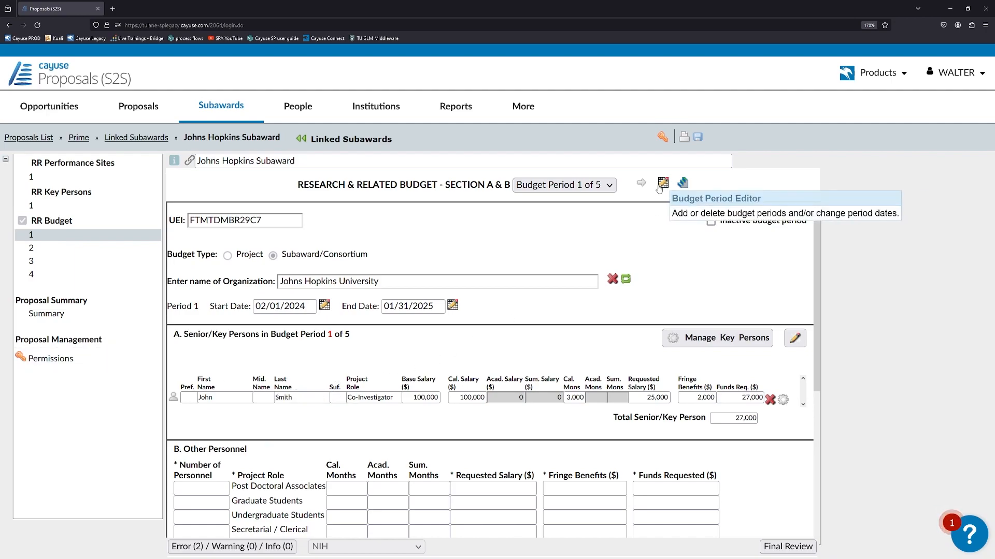
{"action": "left_click", "coordinate": [641, 183]}
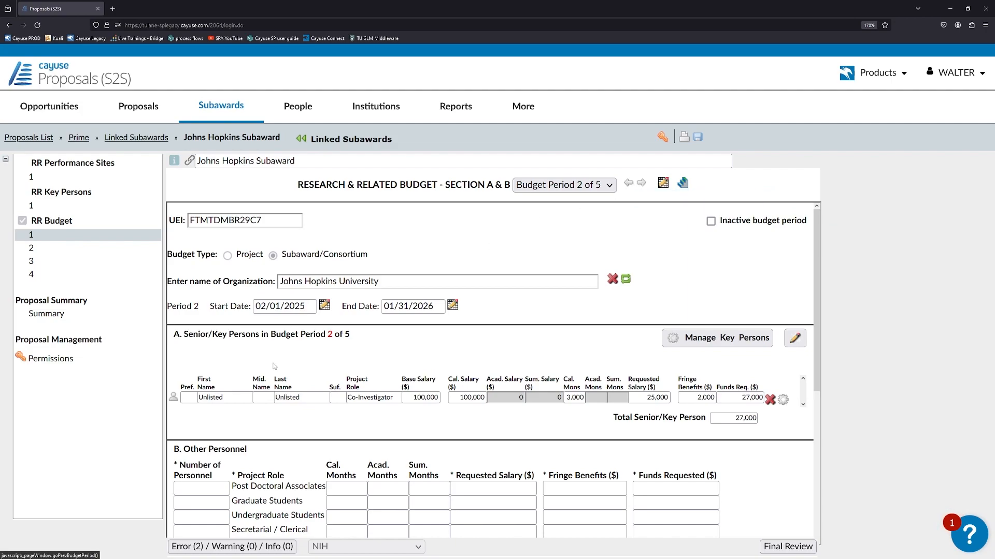
{"action": "left_click", "coordinate": [628, 183]}
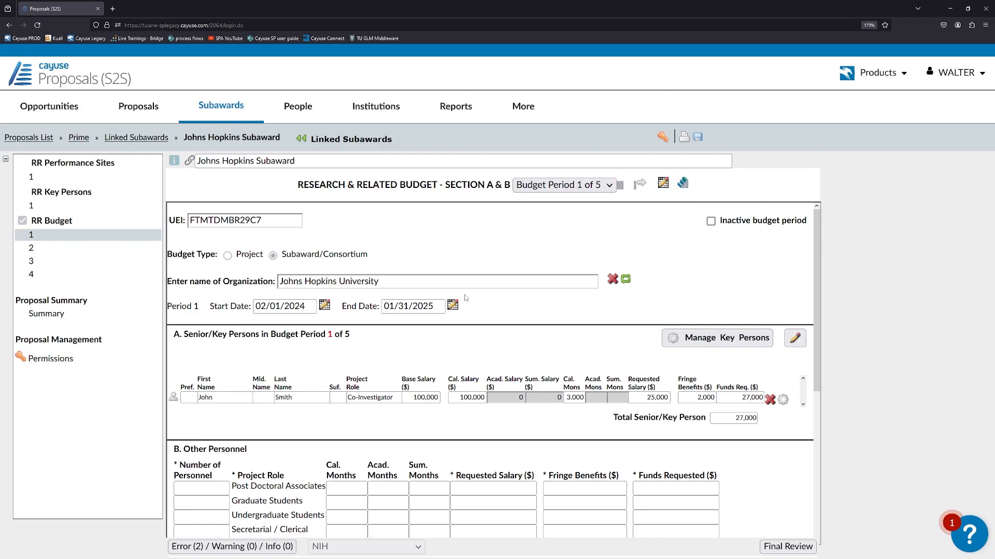
{"action": "scroll", "coordinate": [426, 328], "scroll_direction": "down", "scroll_amount": 2}
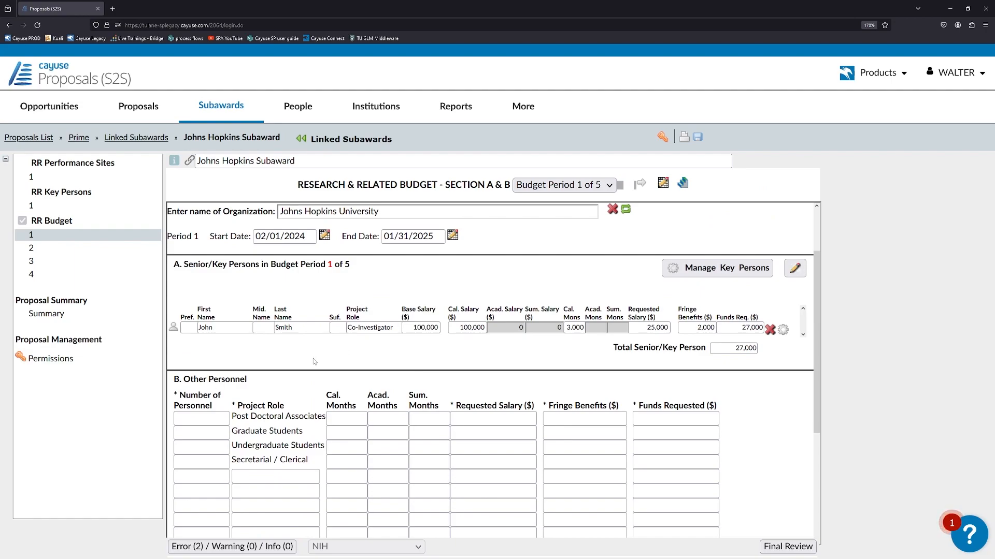
Keep the current indirect cost type for the Period 1 salary requests
{"action": "left_click", "coordinate": [220, 417]}
{"action": "scroll", "coordinate": [237, 390], "scroll_direction": "down", "scroll_amount": 4}
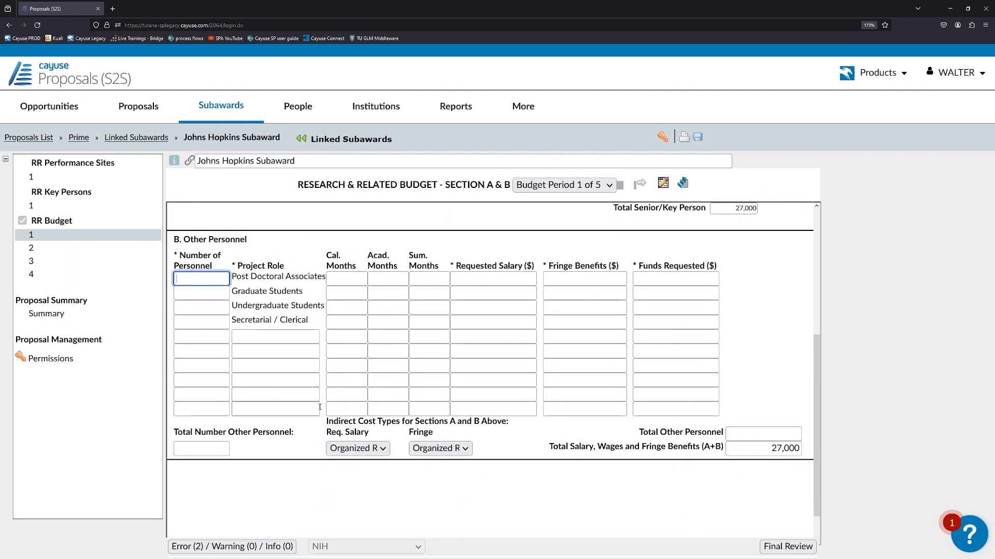
{"action": "left_click", "coordinate": [359, 449]}
{"action": "left_click", "coordinate": [373, 482]}
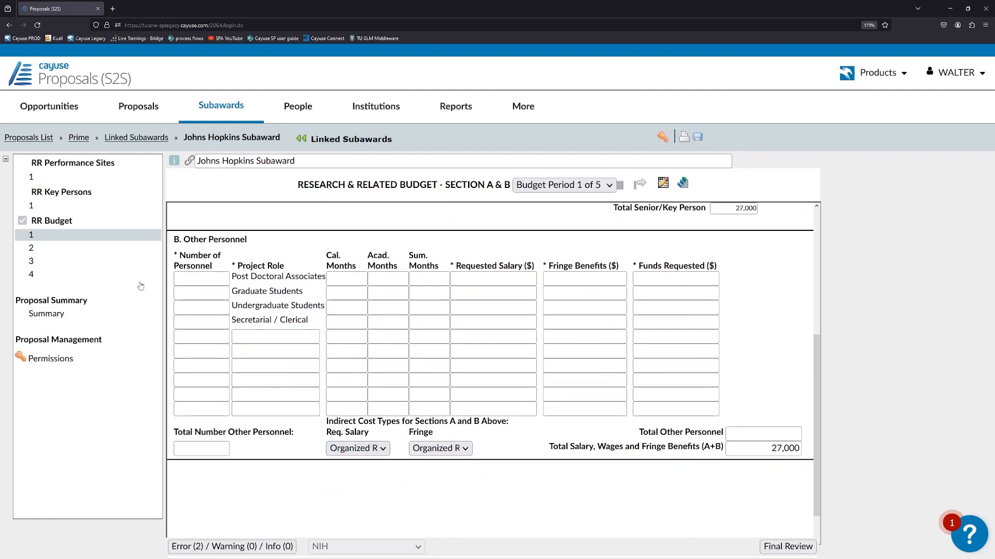
In Sections F–L, request 1,000 for Materials and Supplies, keeping Organized Research as the indirect type
{"action": "left_click", "coordinate": [81, 250]}
{"action": "scroll", "coordinate": [500, 322], "scroll_direction": "down", "scroll_amount": 4}
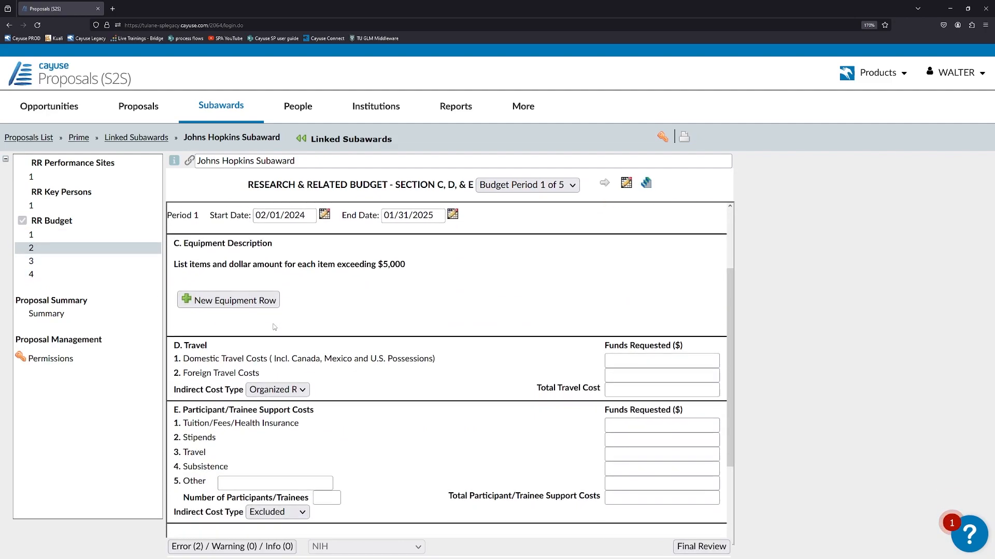
{"action": "left_click", "coordinate": [36, 261]}
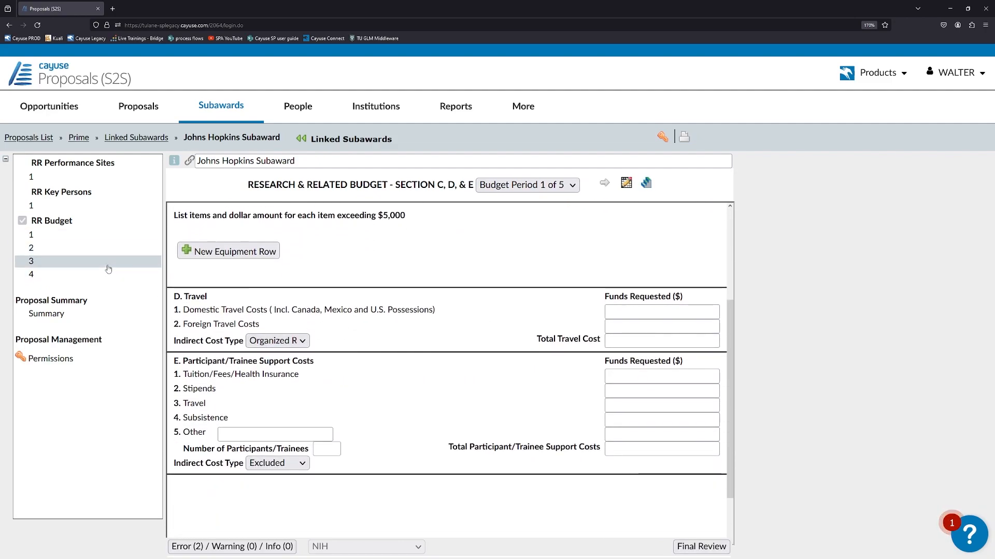
{"action": "left_click", "coordinate": [638, 359]}
{"action": "type", "text": "1,00"}
{"action": "type", "text": "00"}
{"action": "left_click", "coordinate": [660, 331]}
{"action": "scroll", "coordinate": [518, 321], "scroll_direction": "down", "scroll_amount": 3}
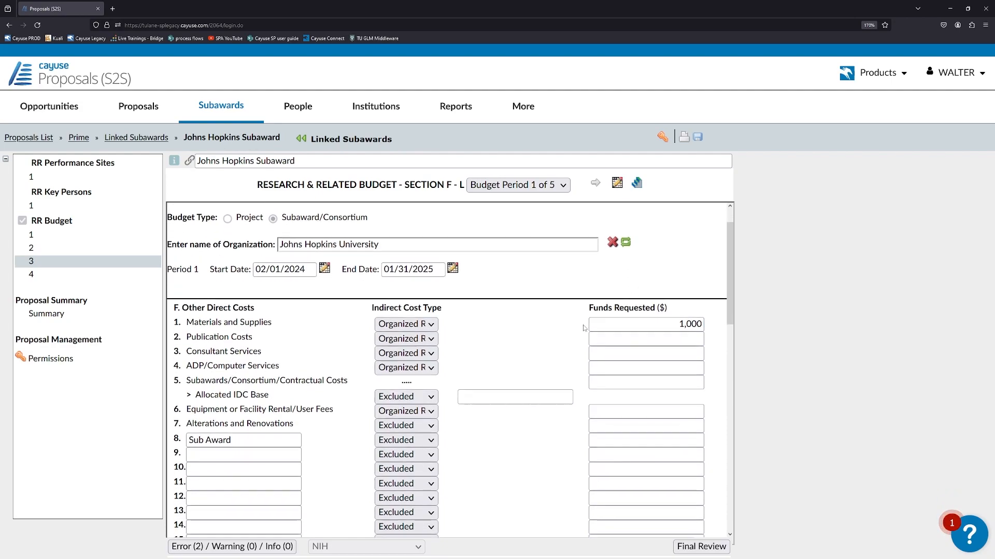
{"action": "left_click", "coordinate": [409, 291]}
{"action": "left_click", "coordinate": [426, 325]}
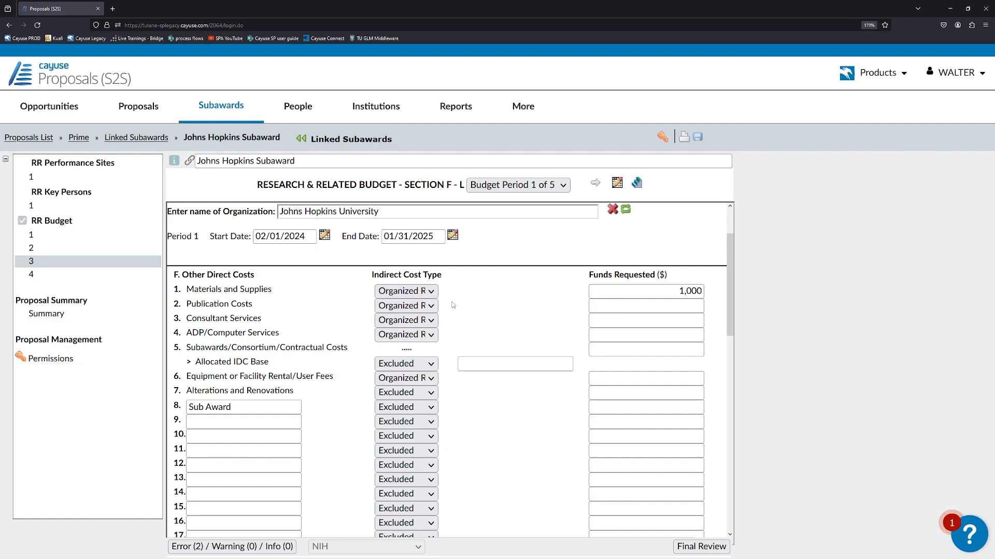
{"action": "scroll", "coordinate": [454, 306], "scroll_direction": "down", "scroll_amount": 10}
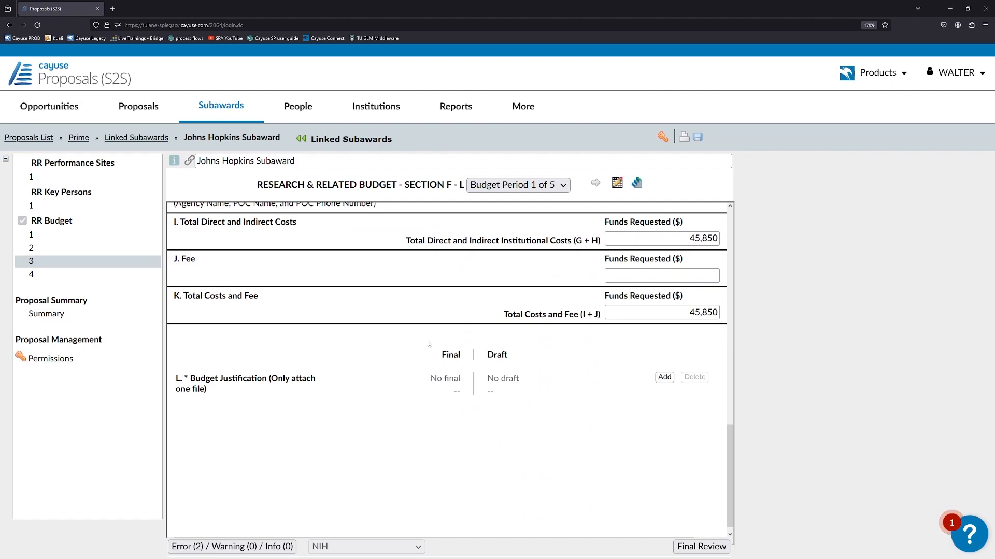
Upload Budget Justification.pdf as the final budget justification and show the remaining error list
{"action": "left_click", "coordinate": [664, 377]}
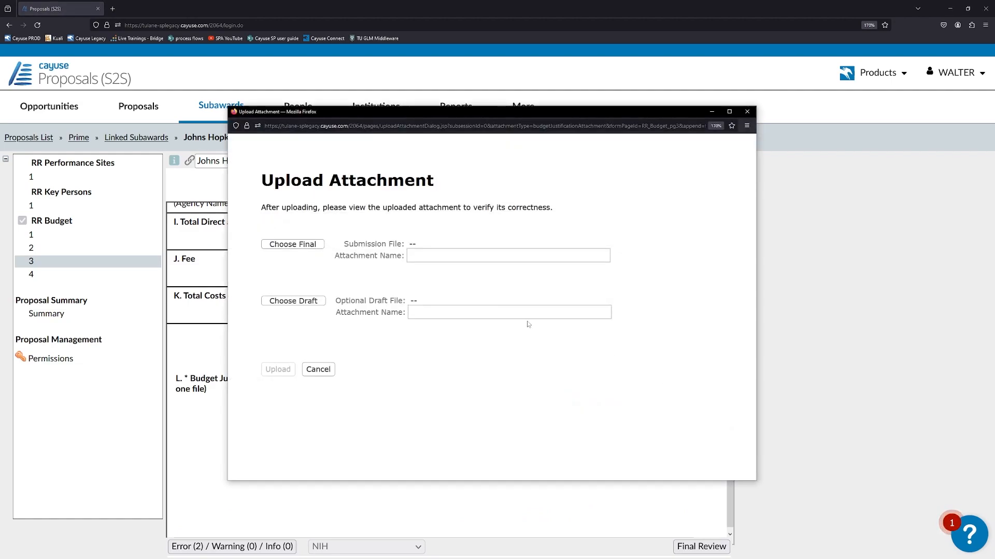
{"action": "left_click", "coordinate": [303, 245]}
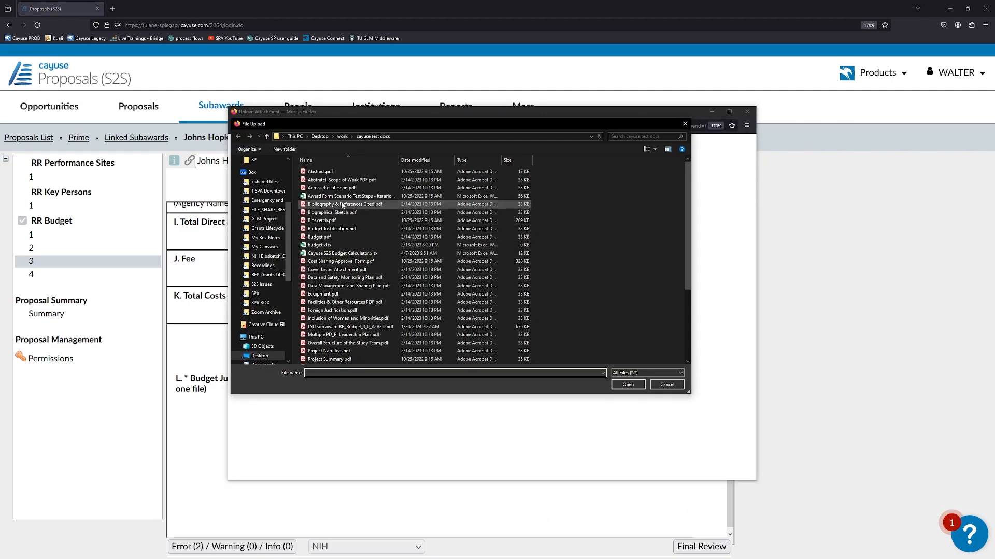
{"action": "left_click", "coordinate": [332, 228]}
{"action": "left_click", "coordinate": [628, 385]}
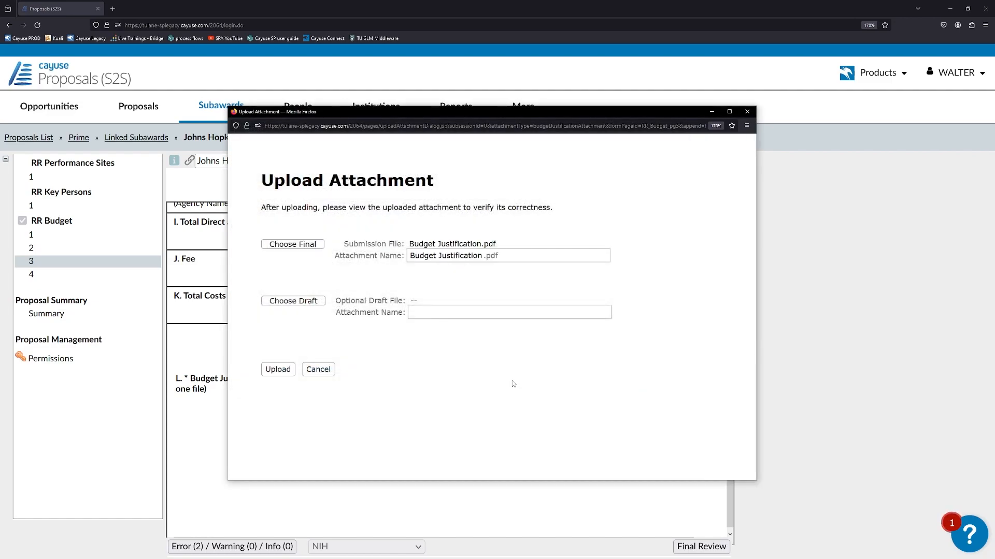
{"action": "left_click", "coordinate": [289, 372]}
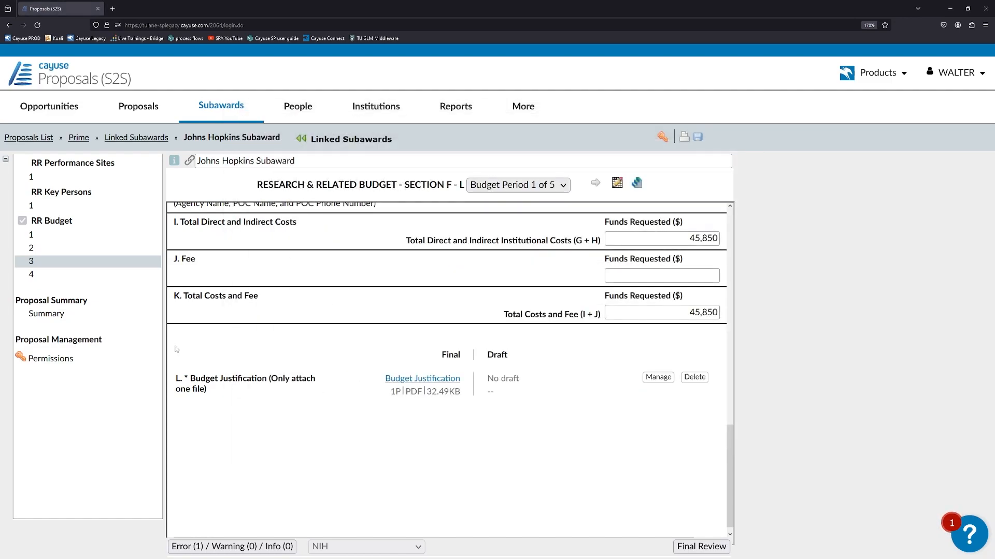
{"action": "left_click", "coordinate": [231, 546]}
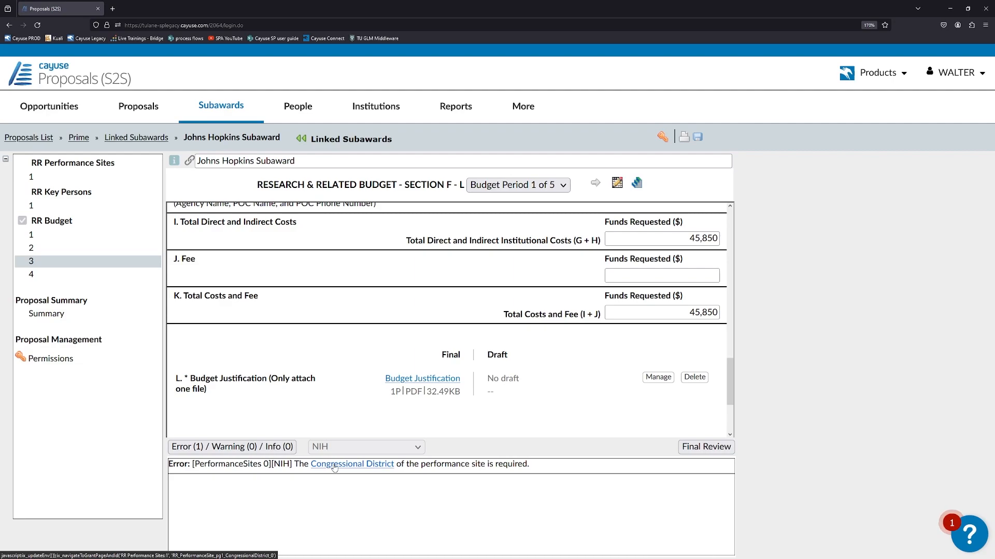
Enter AL-001 as the performance site's Congressional District and close the error panel
{"action": "left_click", "coordinate": [364, 468]}
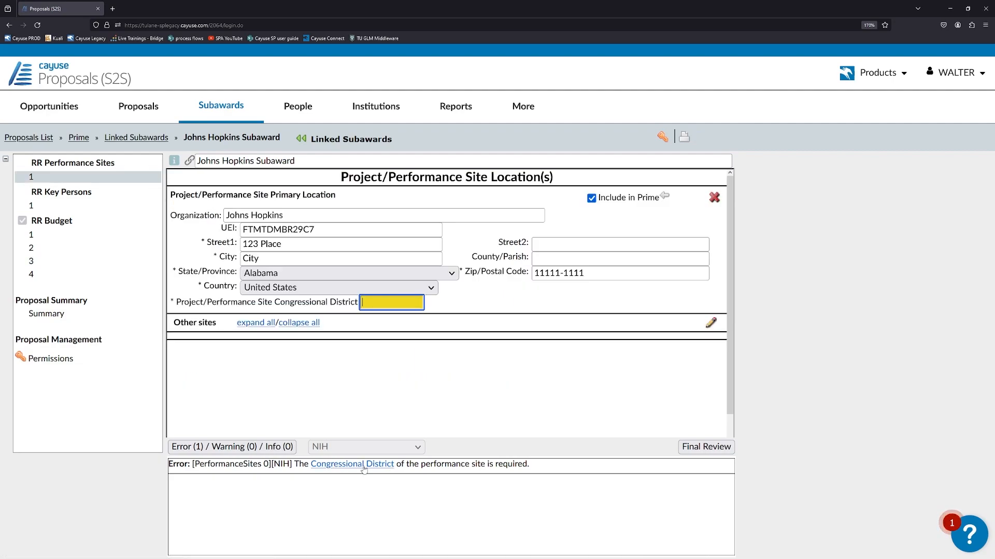
{"action": "left_click", "coordinate": [369, 303]}
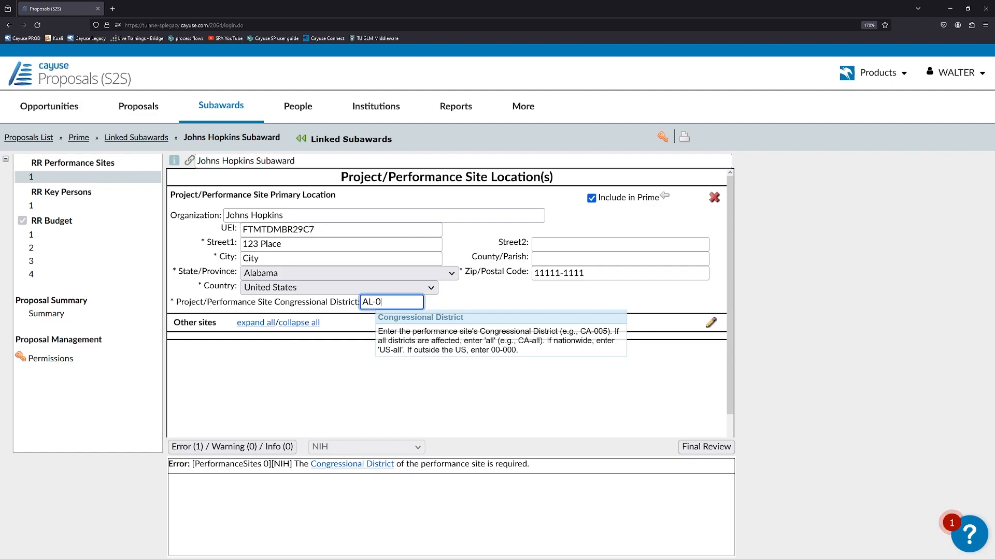
{"action": "left_click", "coordinate": [324, 369]}
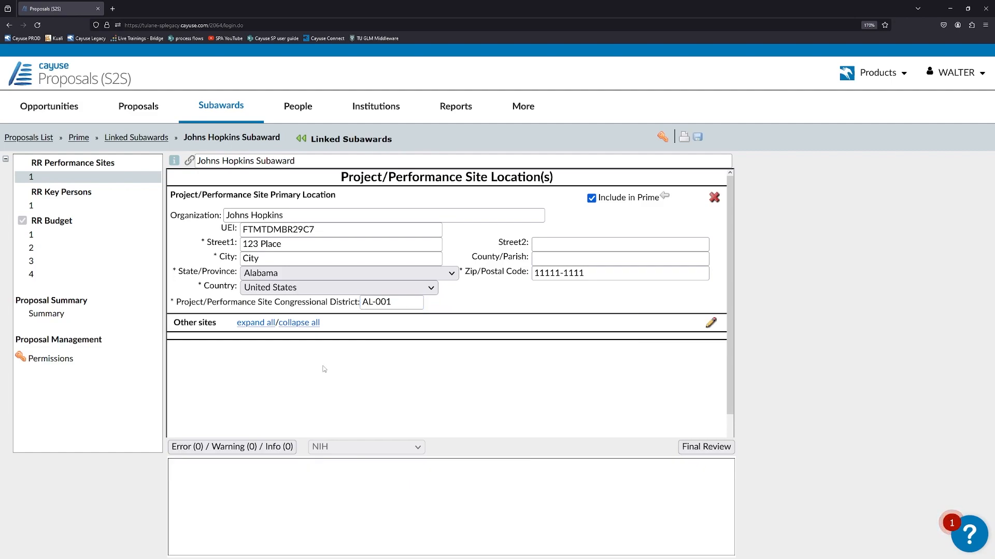
{"action": "left_click", "coordinate": [252, 445]}
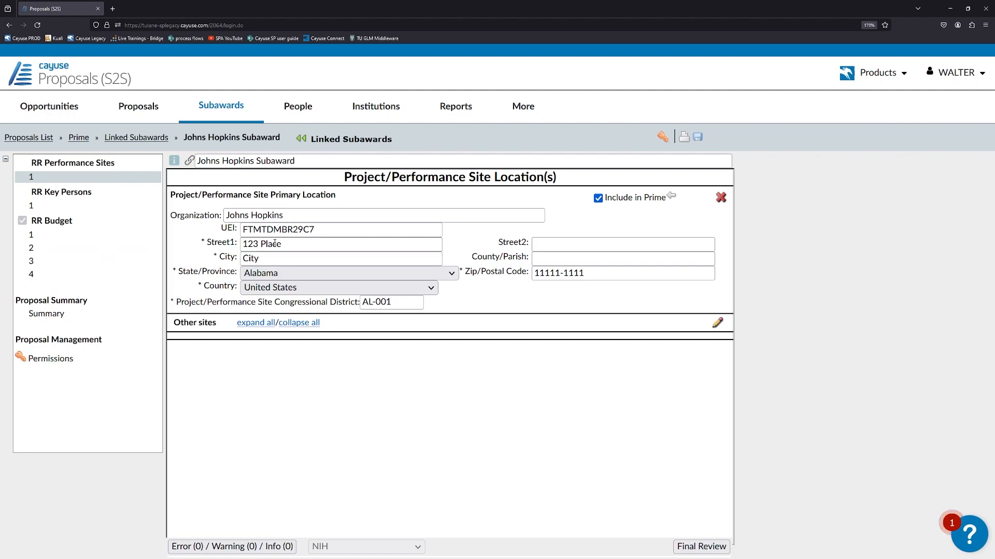
Return to the prime's R&R Subaward Budget form and check the Johns Hopkins periods totalling 222,702
{"action": "left_click", "coordinate": [107, 206]}
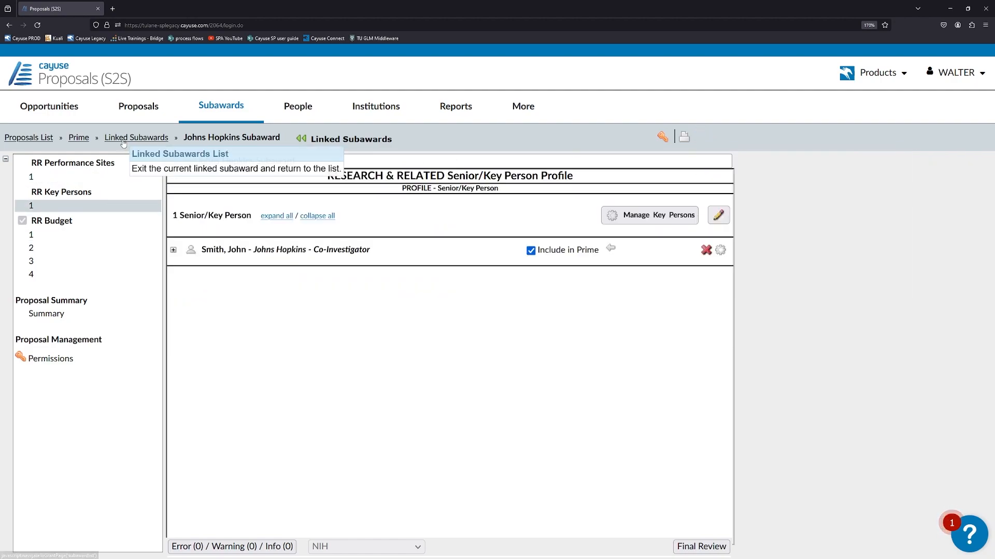
{"action": "left_click", "coordinate": [83, 138]}
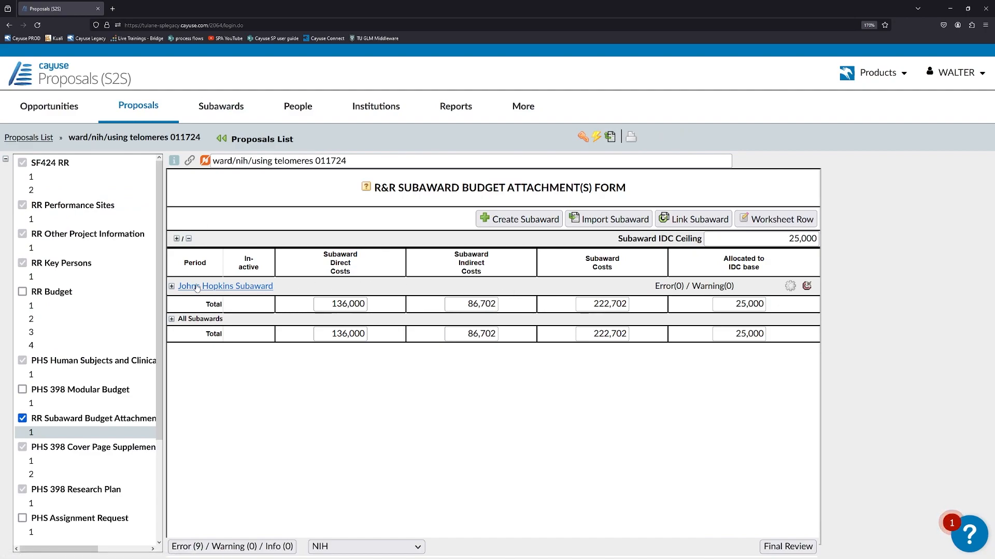
{"action": "left_click", "coordinate": [171, 286]}
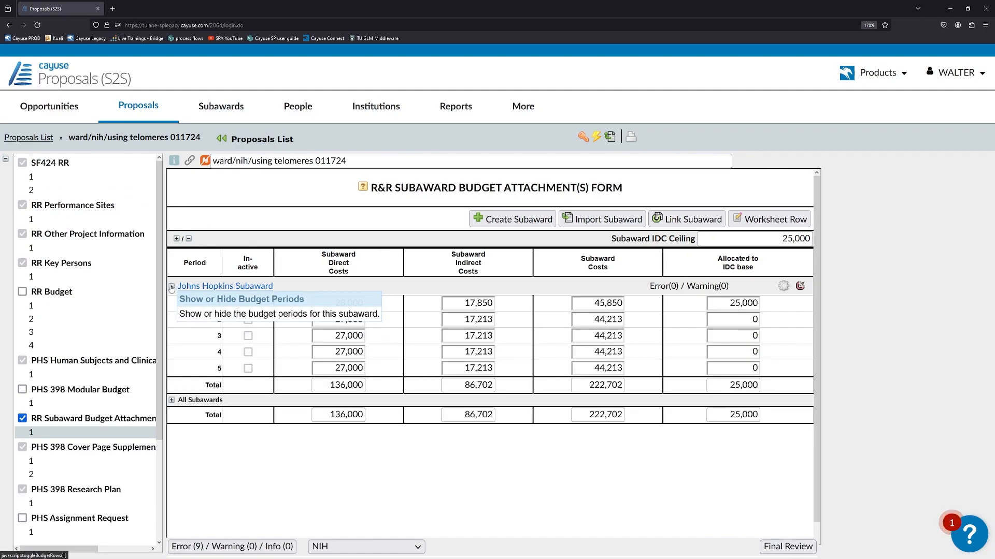
{"action": "left_click", "coordinate": [171, 287]}
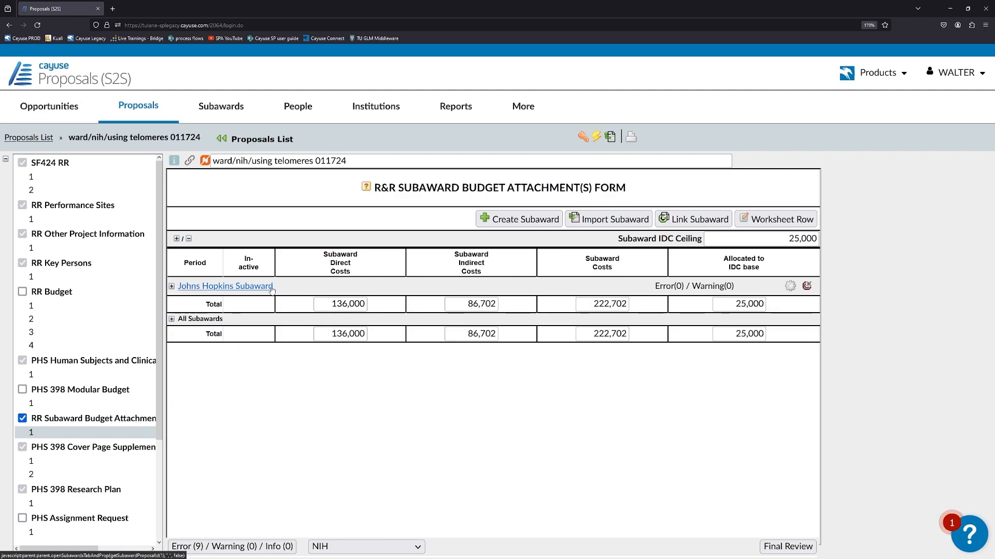